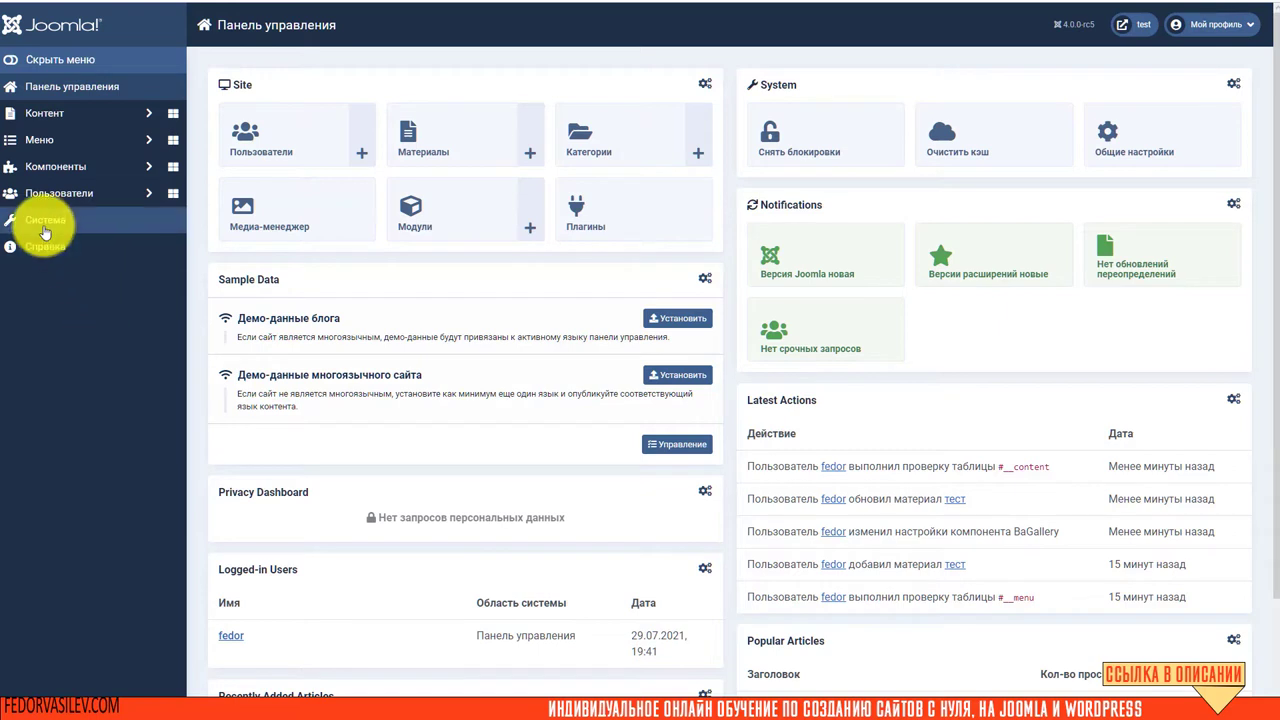
# Log back in to the administration panel with the saved username and password to reach the System page.
pyautogui.click(44, 228)
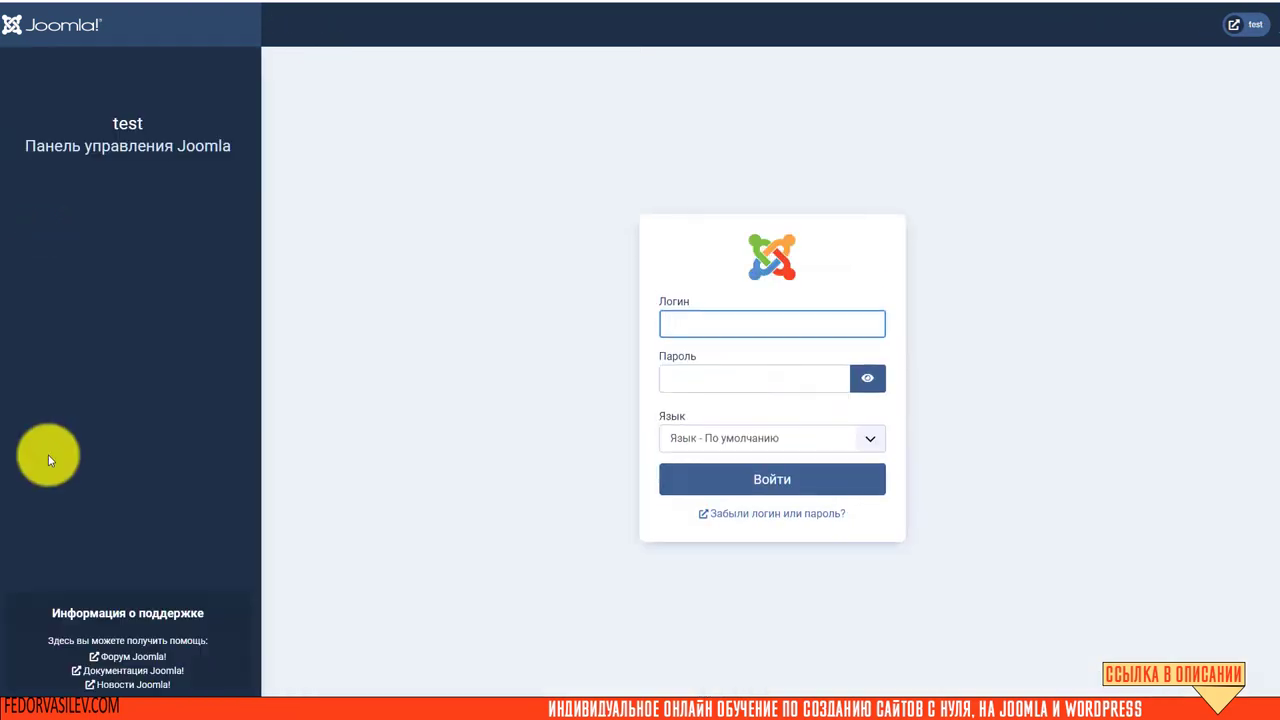
pyautogui.click(694, 323)
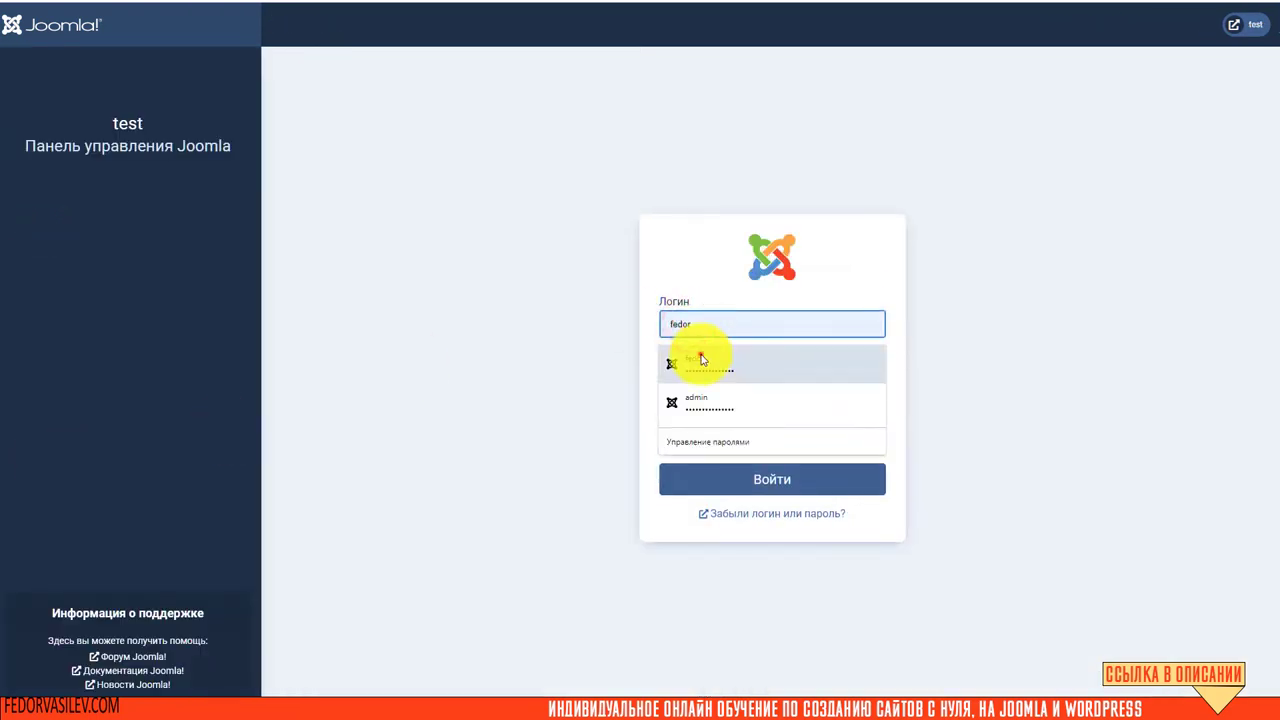
pyautogui.click(701, 360)
pyautogui.click(729, 479)
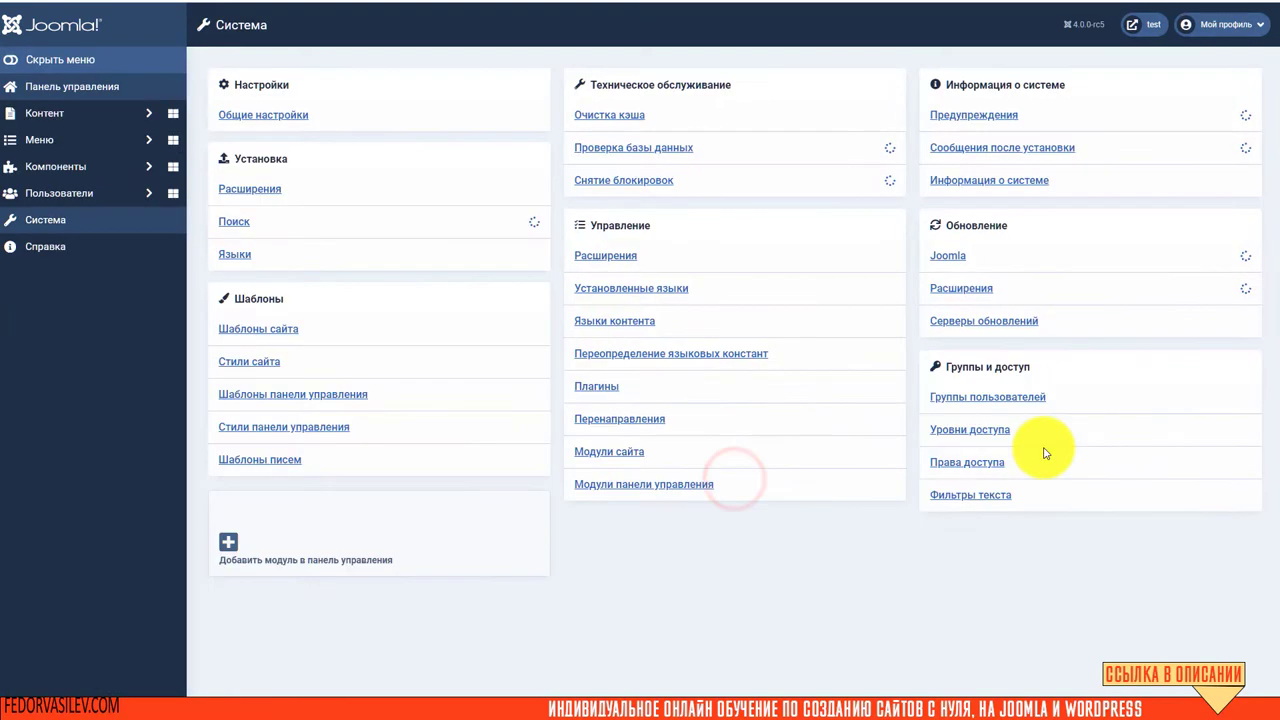
# Go to the extension installer from the System page, then upload and install the gallery package file.
pyautogui.click(35, 228)
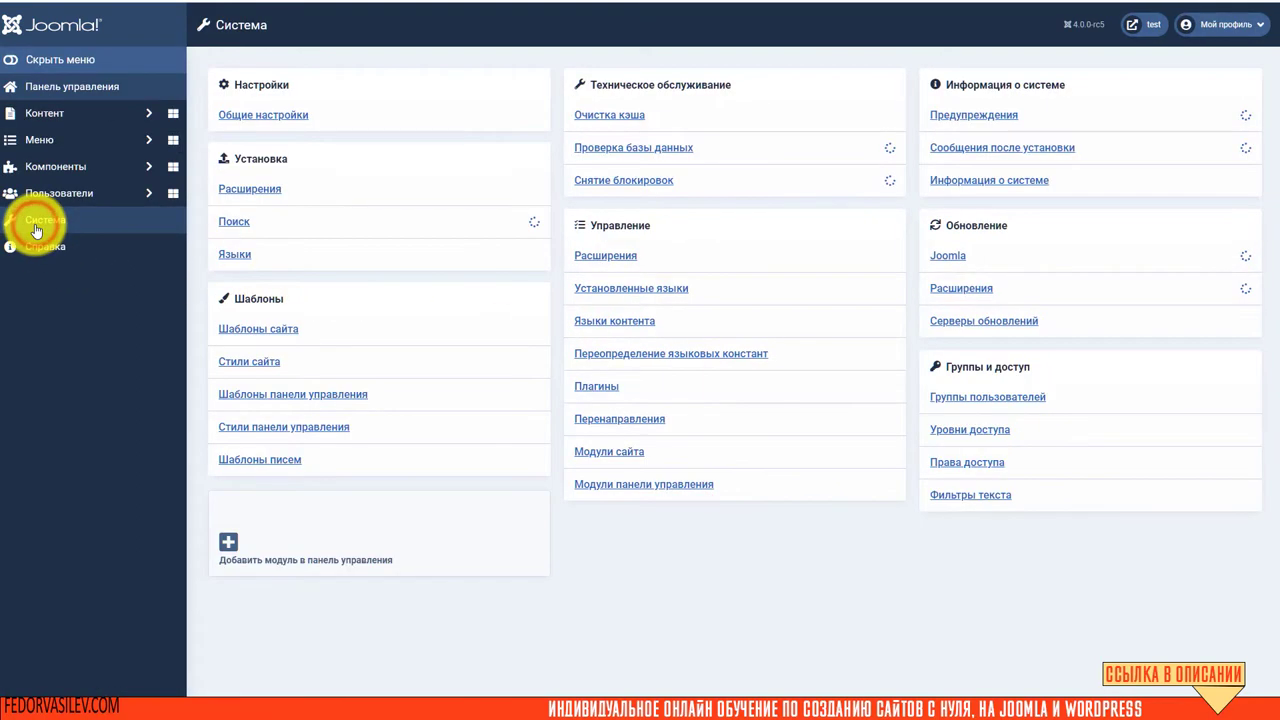
pyautogui.click(261, 193)
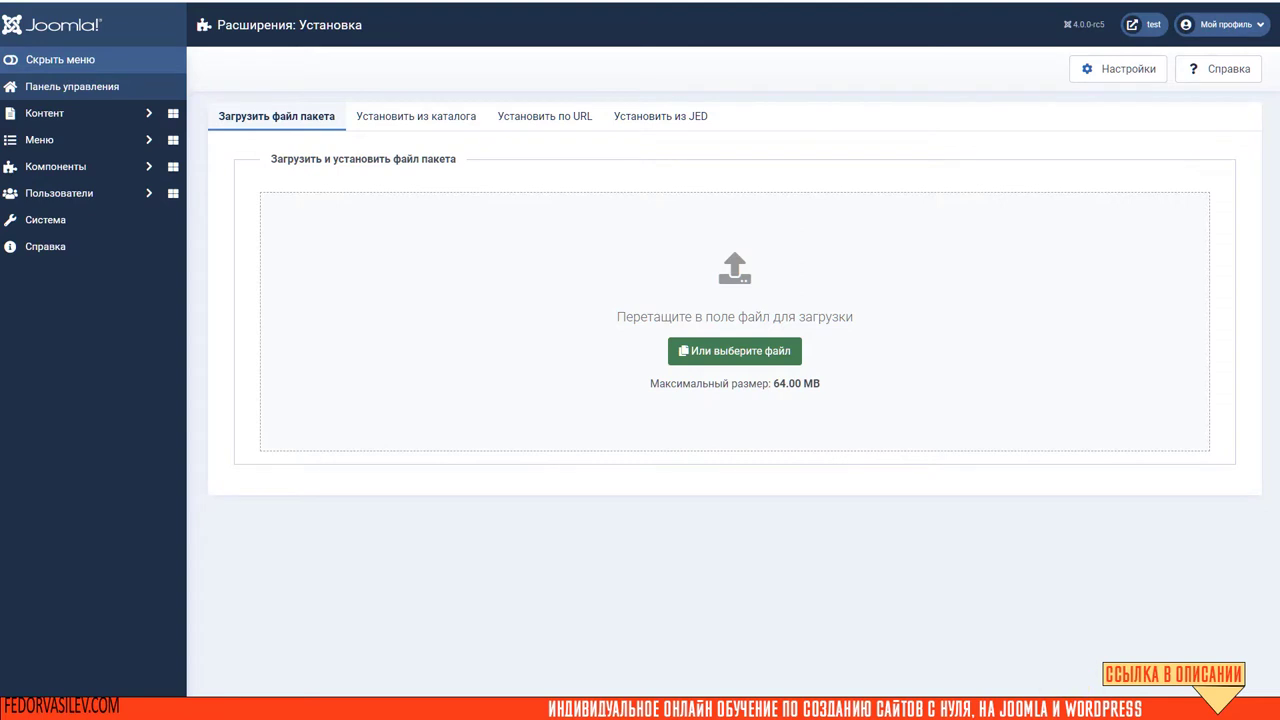
pyautogui.hotkey('alt', 'Tab')
pyautogui.moveTo(172, 628); pyautogui.dragTo(420, 287)
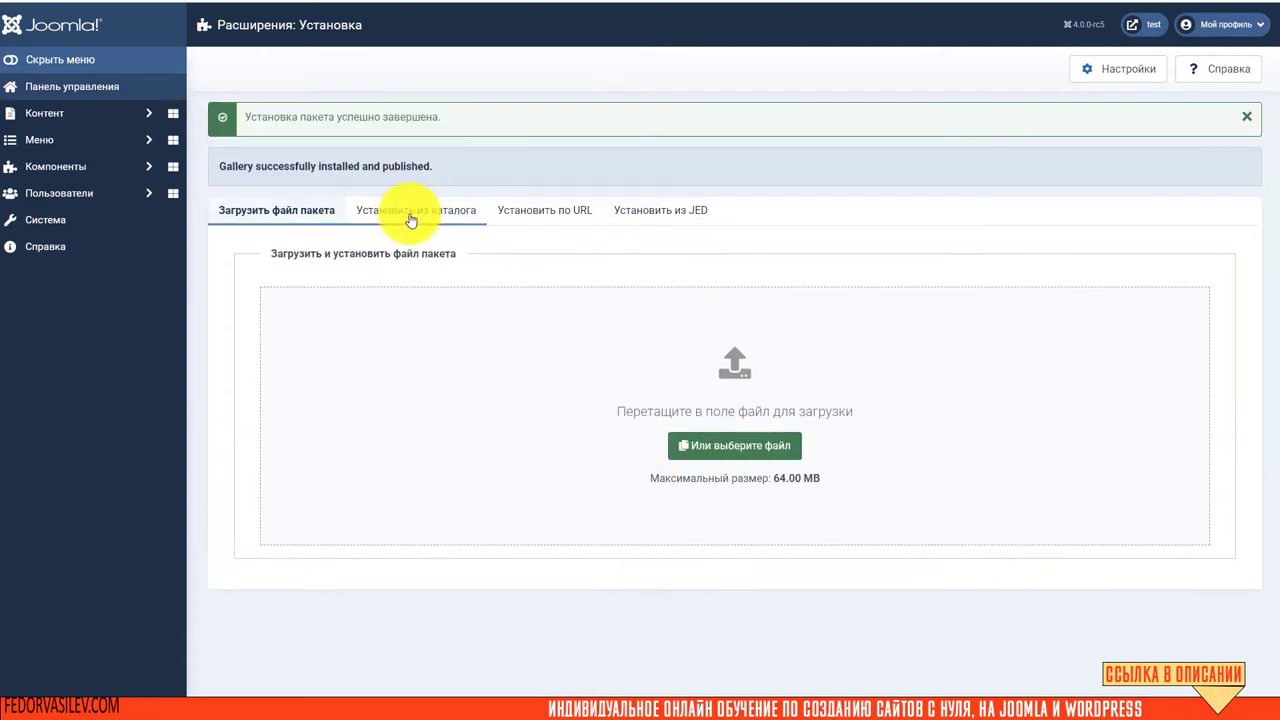
pyautogui.moveTo(448, 118); pyautogui.dragTo(251, 120)
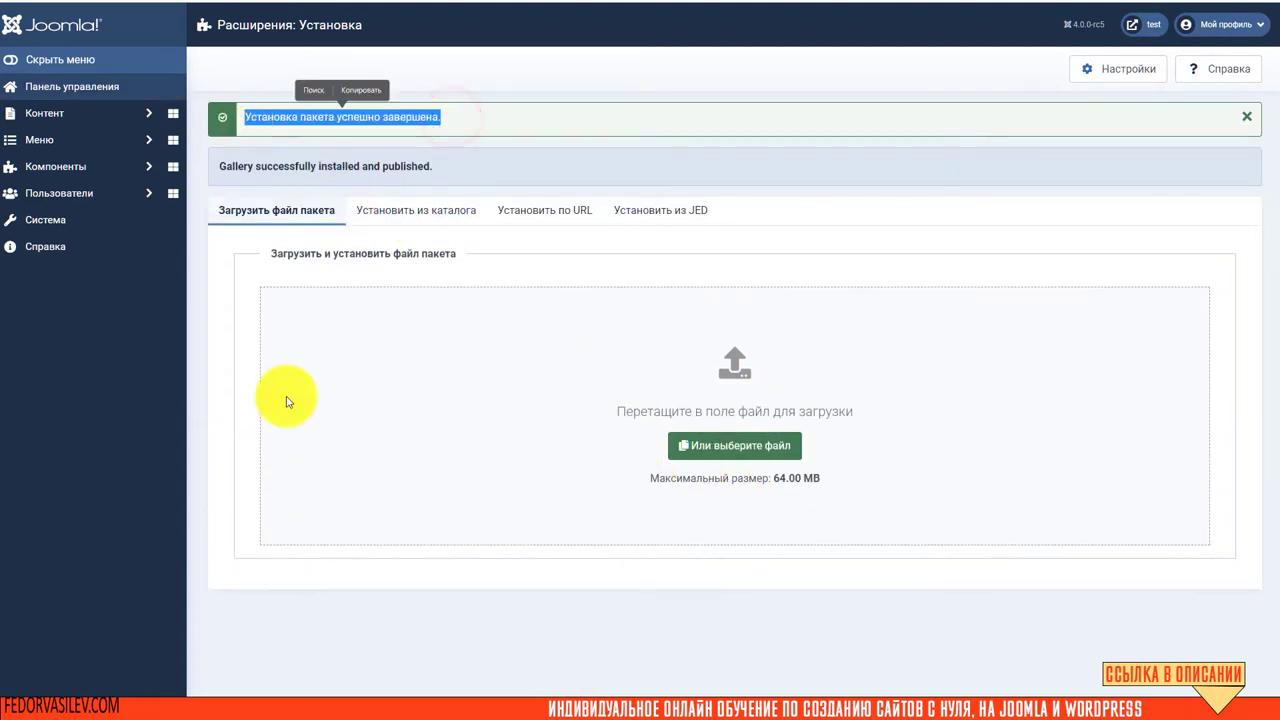
pyautogui.click(465, 121)
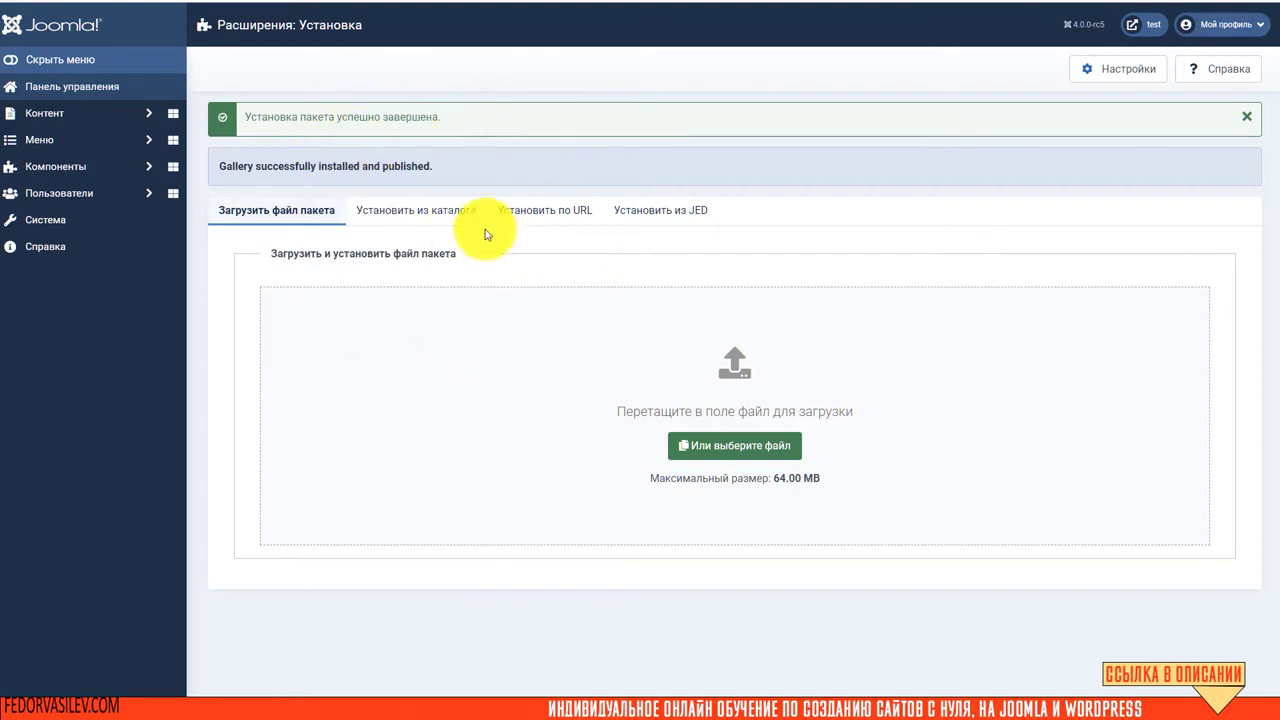
# Open the options of the Gallery component and enable image compression on upload.
pyautogui.click(153, 172)
pyautogui.click(42, 196)
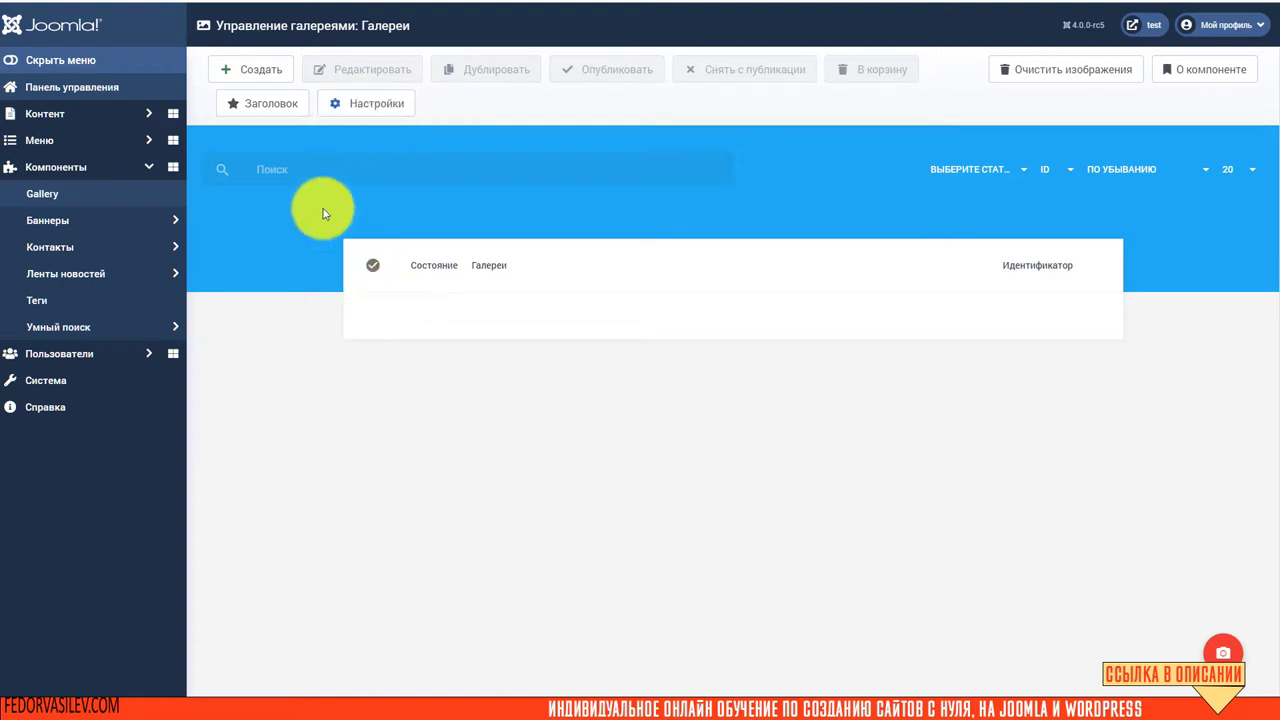
pyautogui.click(380, 109)
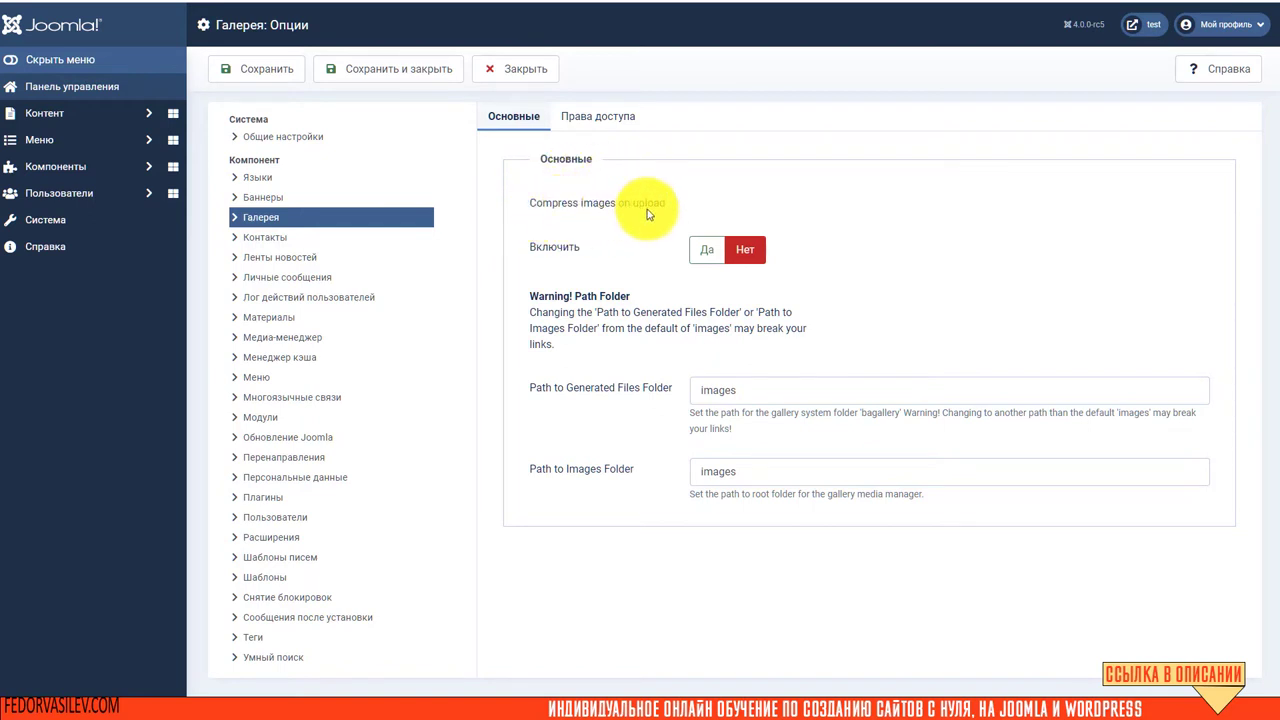
pyautogui.click(703, 249)
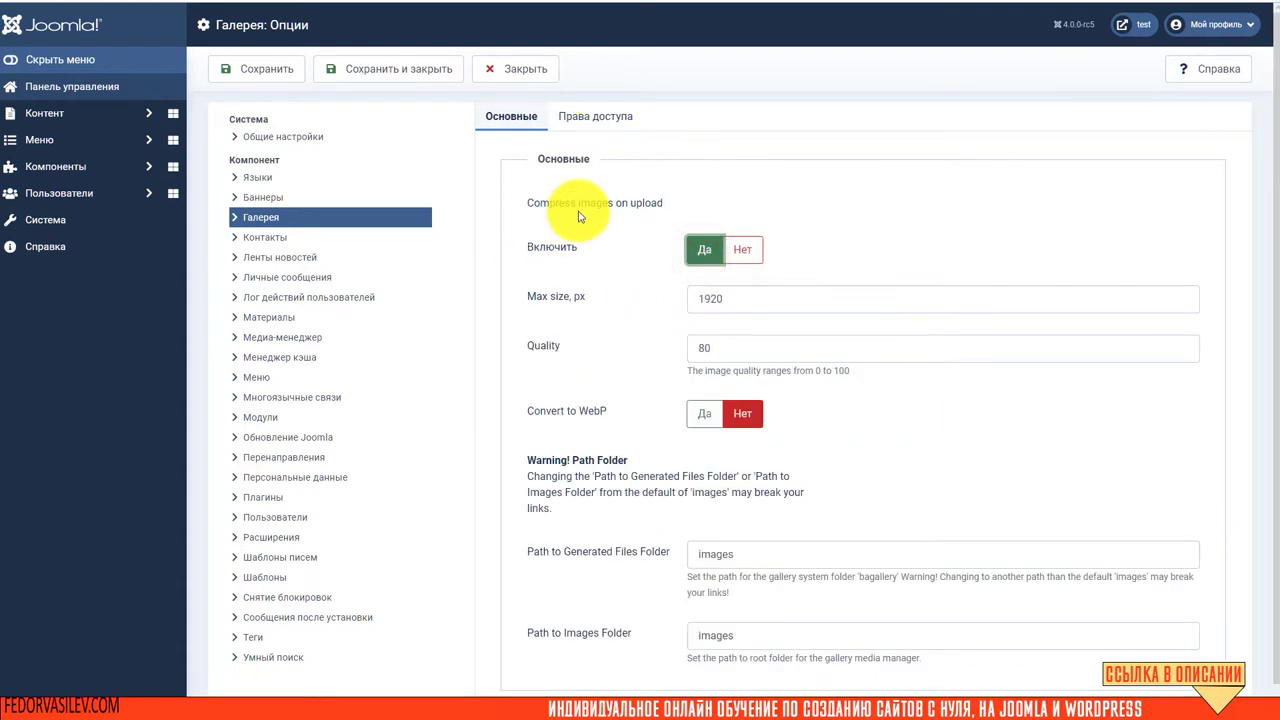
# Turn on Convert to WebP for uploaded images, then save and close the gallery options.
pyautogui.doubleClick(703, 347)
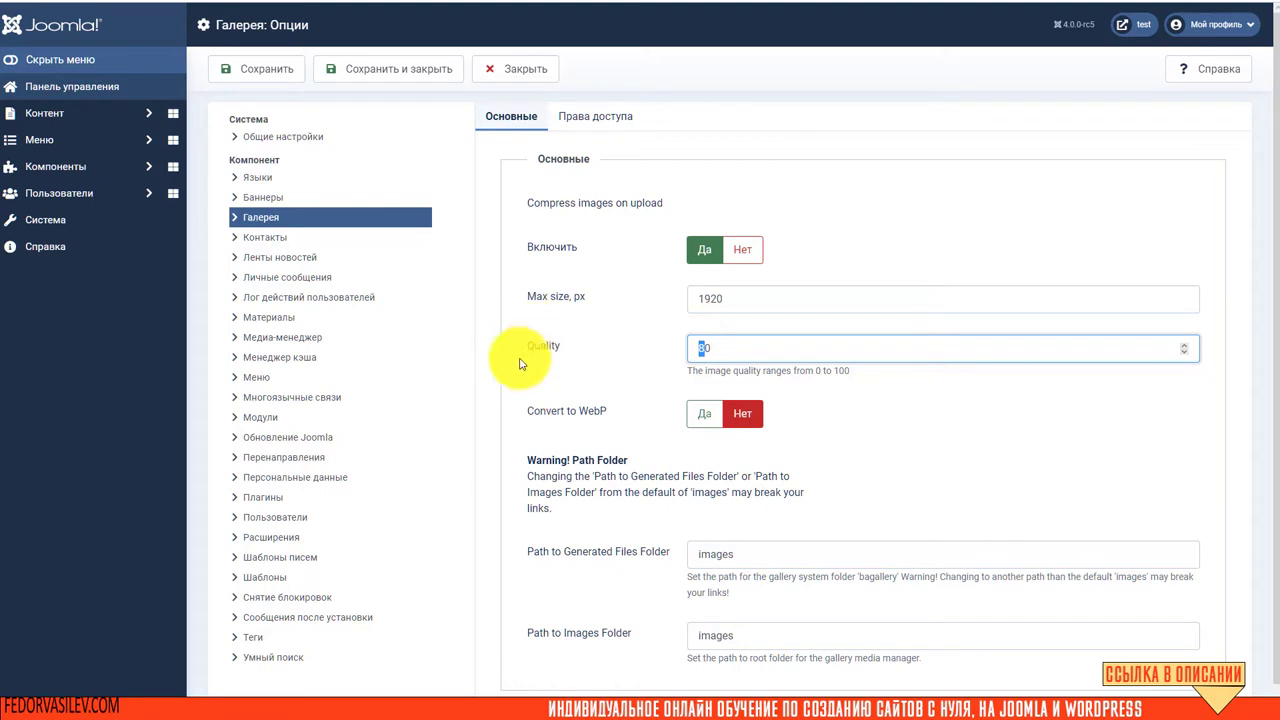
pyautogui.click(704, 348)
pyautogui.click(706, 347)
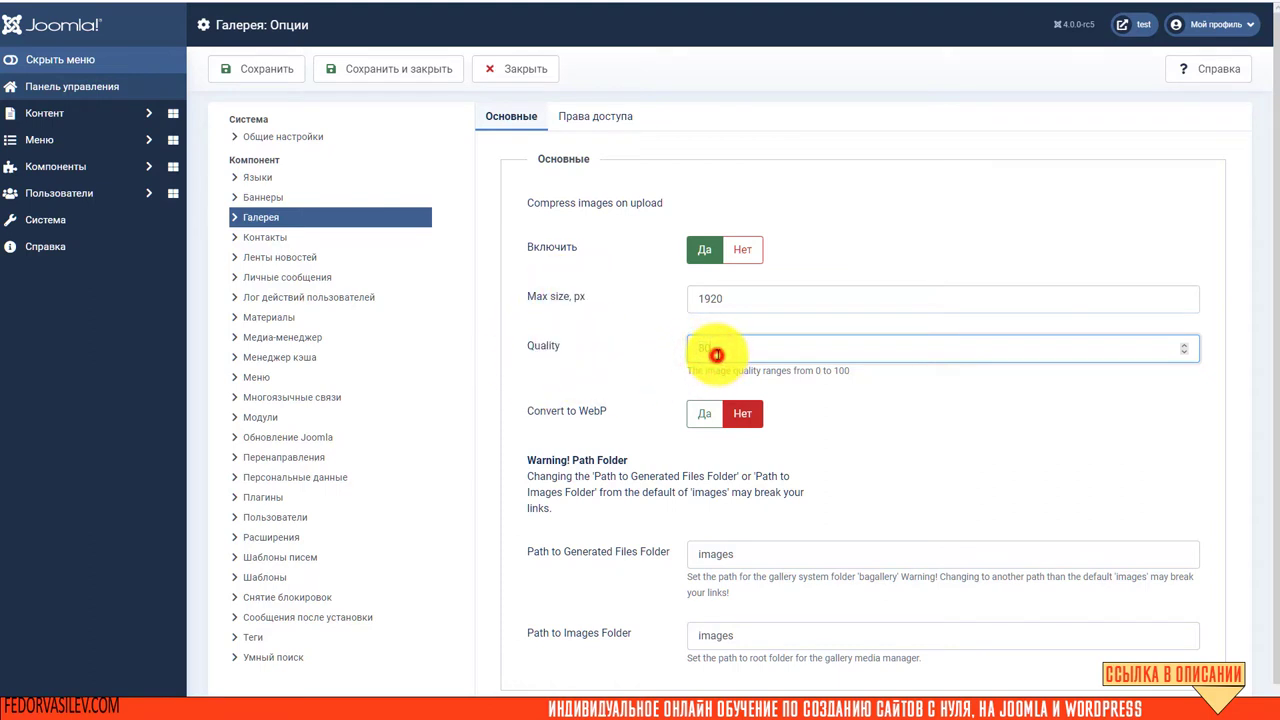
pyautogui.click(730, 346)
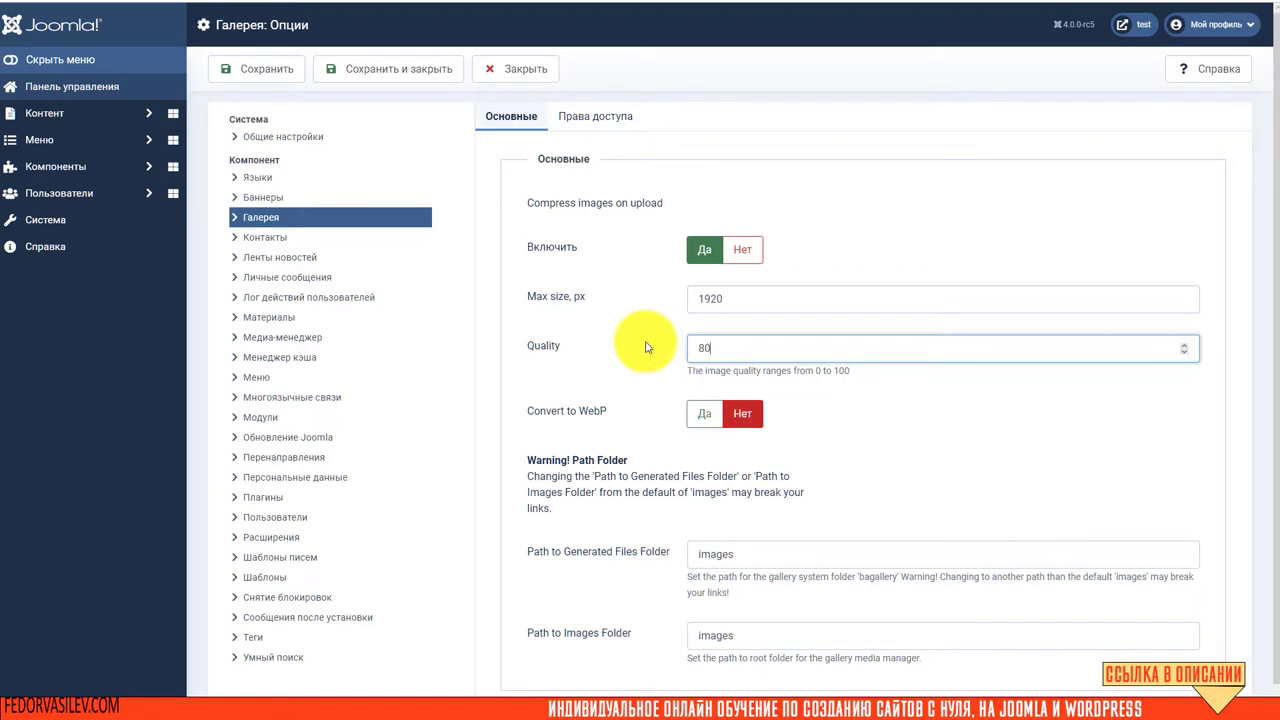
pyautogui.moveTo(716, 347); pyautogui.dragTo(608, 357)
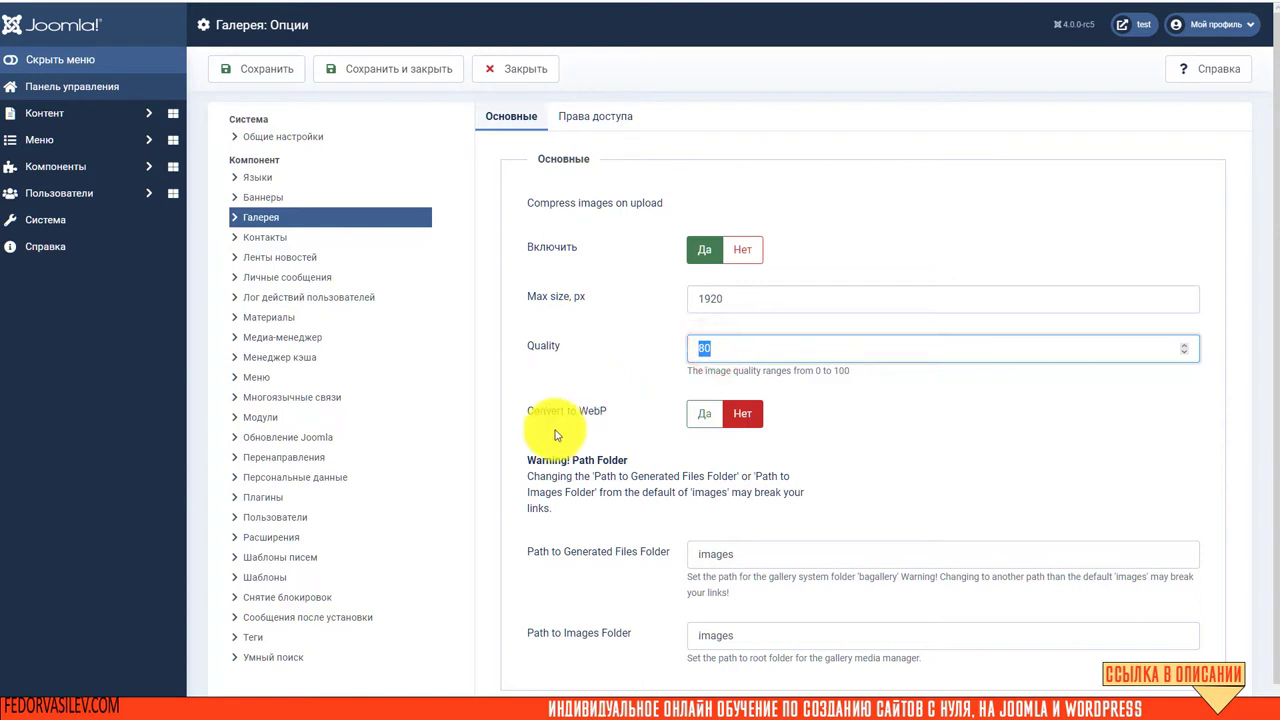
pyautogui.click(705, 413)
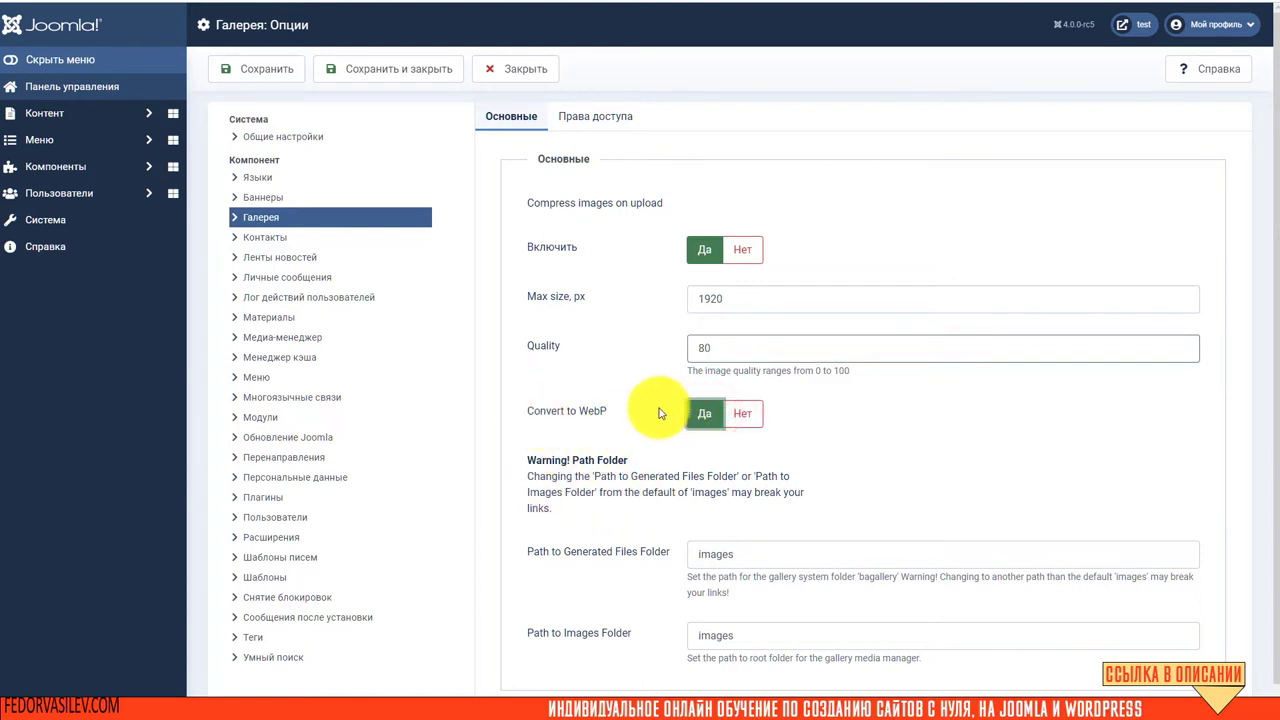
pyautogui.click(366, 72)
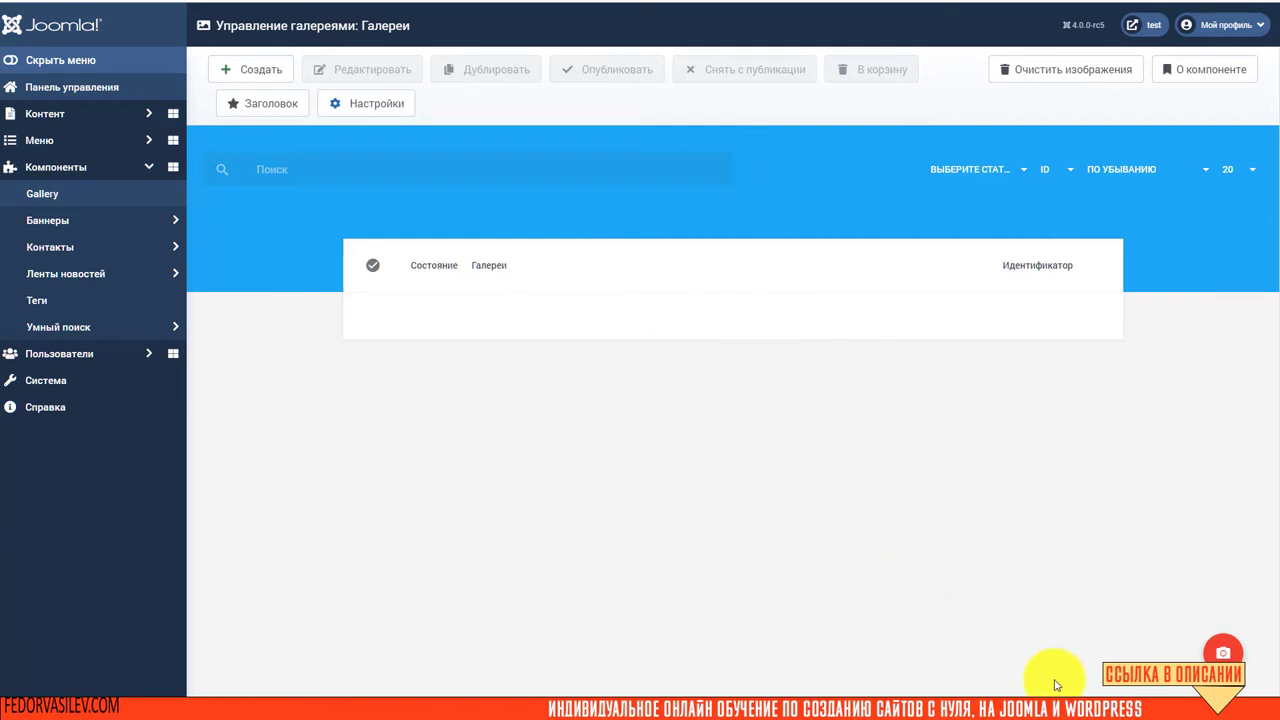
# Create a new gallery named "гелерея" and save the name.
pyautogui.click(1230, 656)
pyautogui.click(594, 357)
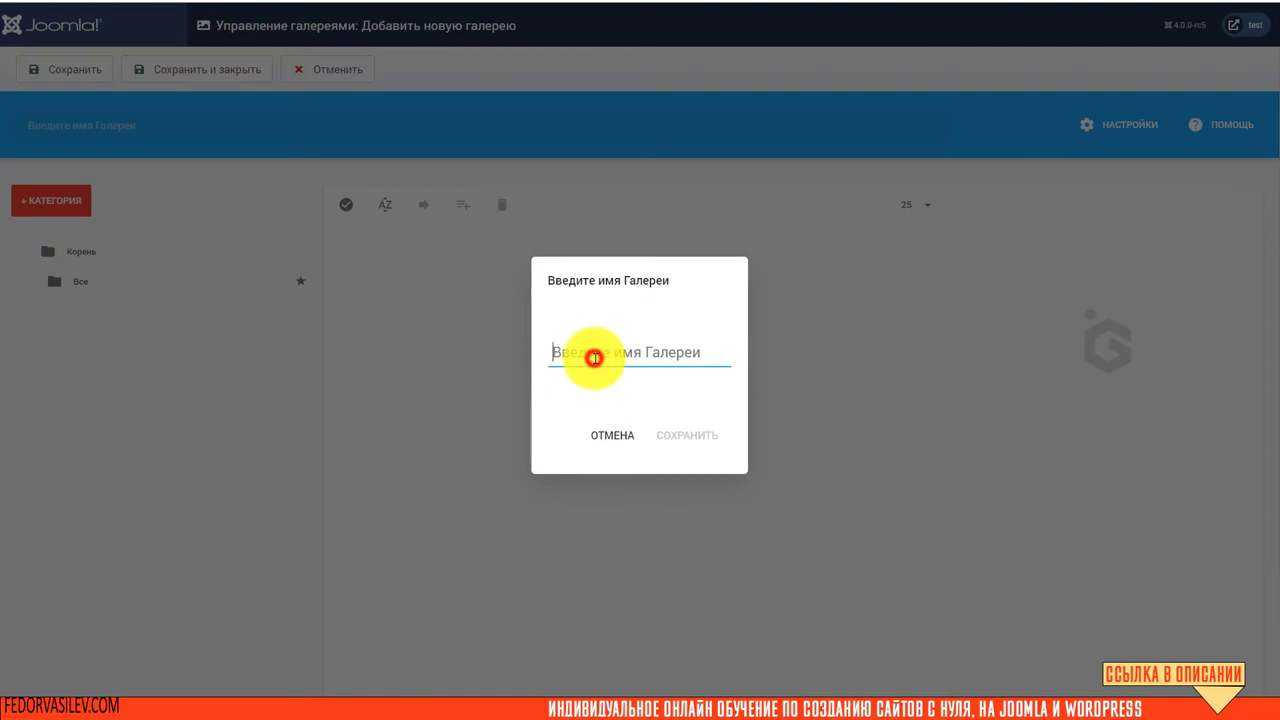
pyautogui.write('гелерея')
pyautogui.click(663, 441)
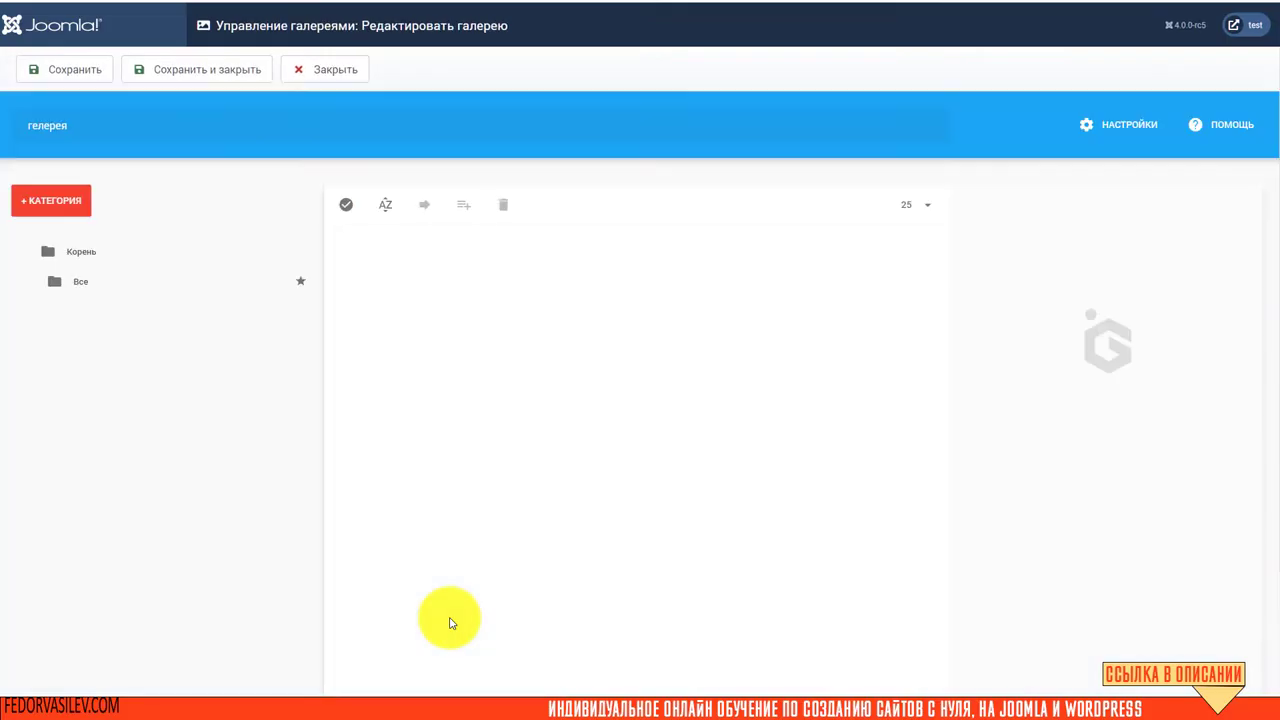
# Add a category named "тест" to the gallery and select it.
pyautogui.click(36, 190)
pyautogui.click(664, 361)
pyautogui.write('тест')
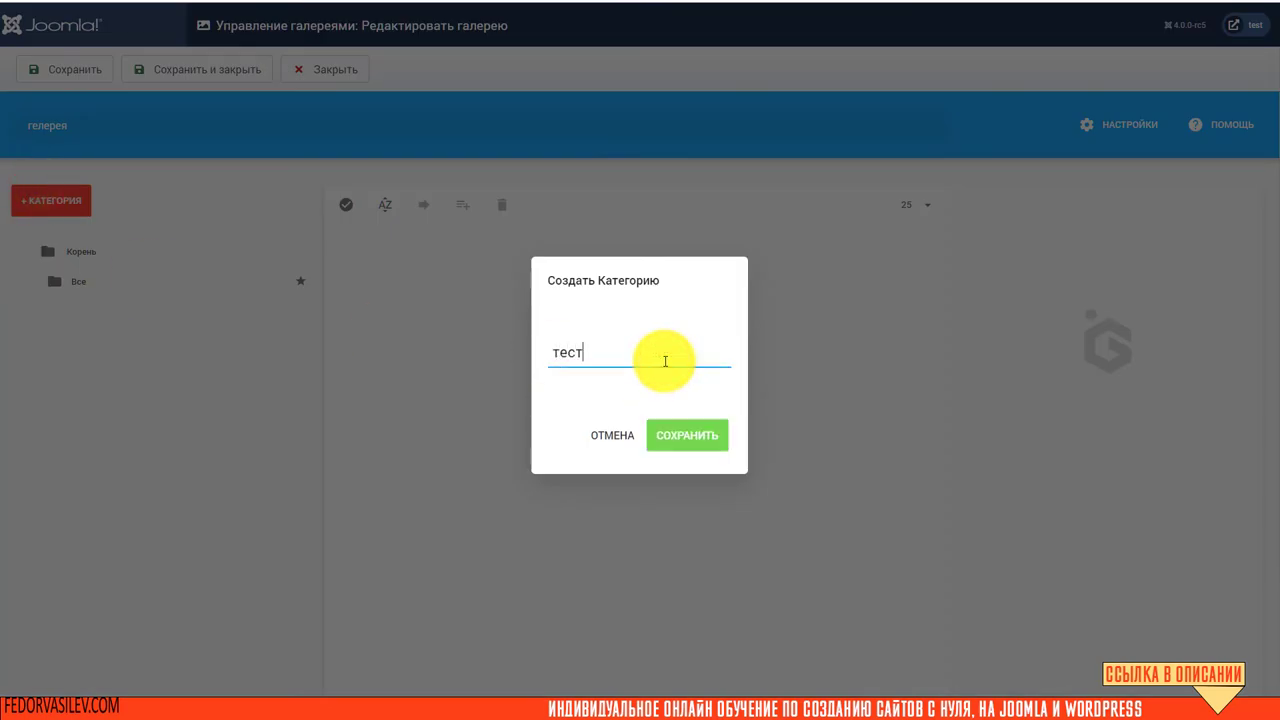
pyautogui.click(670, 436)
pyautogui.click(82, 317)
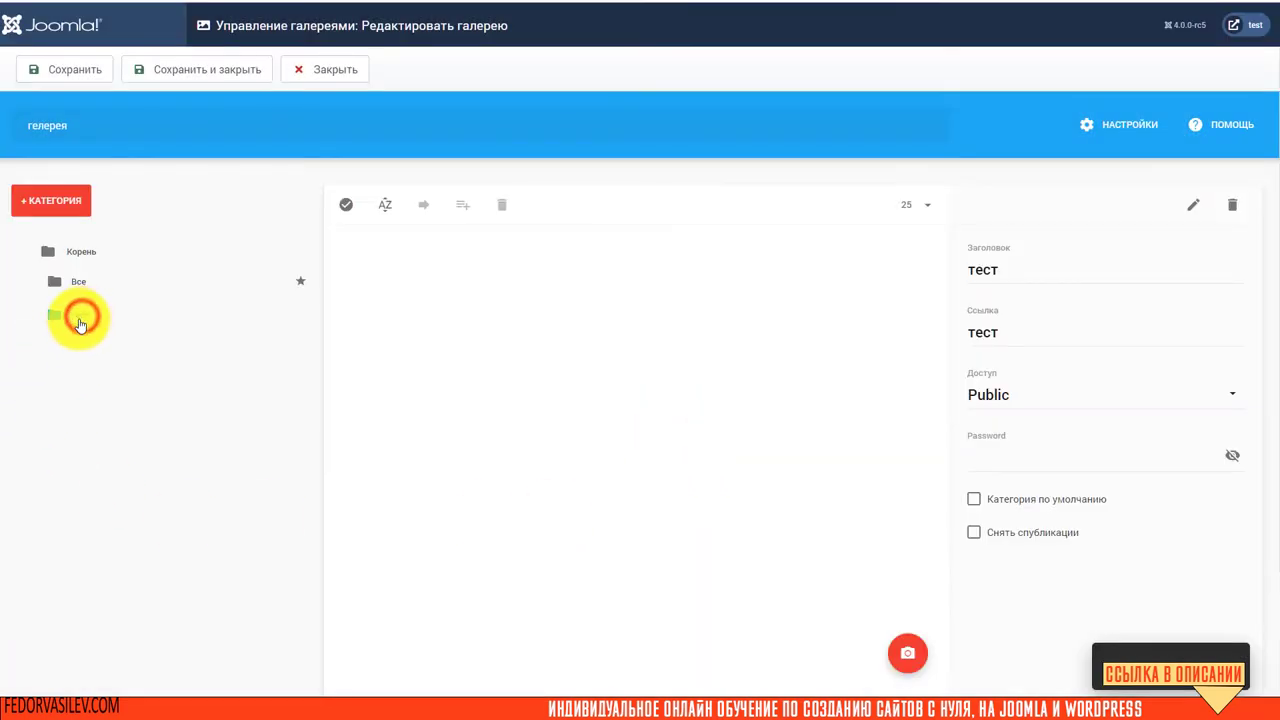
# Add all images from the Bagallery/Gallery-1/Thumbnail/Category-1 media folder to the "тест" category and save the gallery.
pyautogui.click(908, 654)
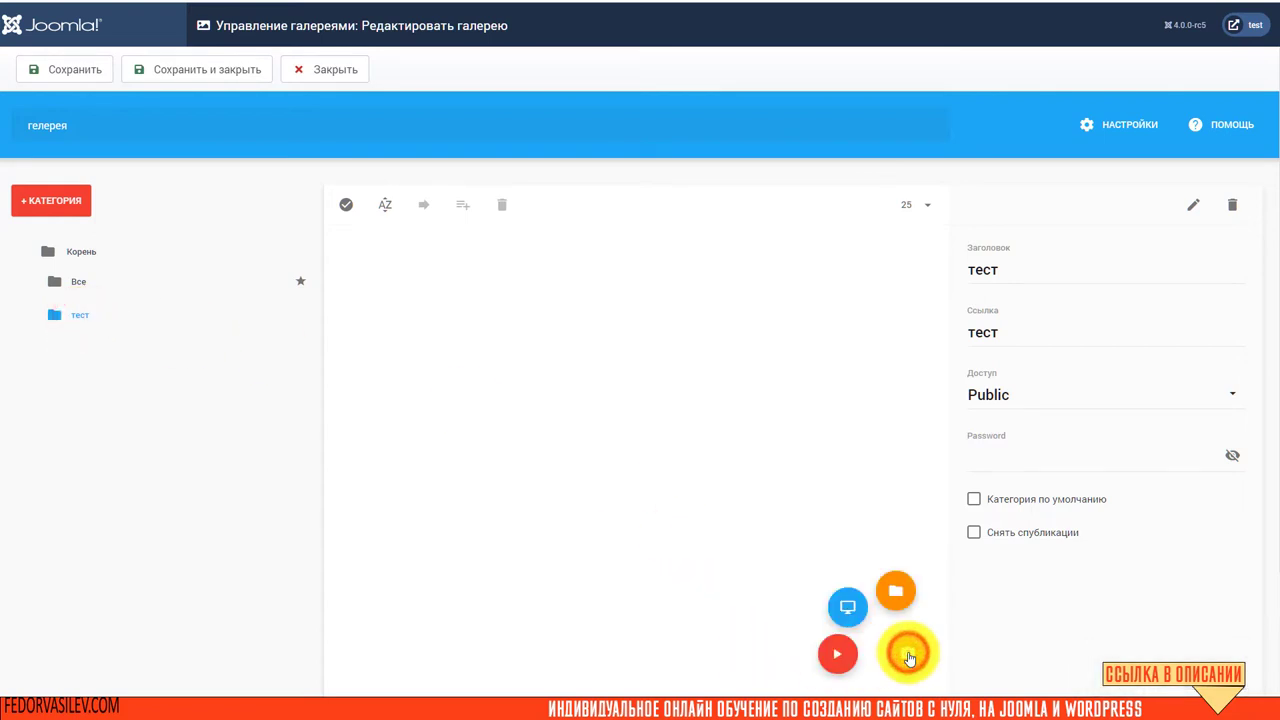
pyautogui.click(902, 592)
pyautogui.click(816, 414)
pyautogui.click(699, 357)
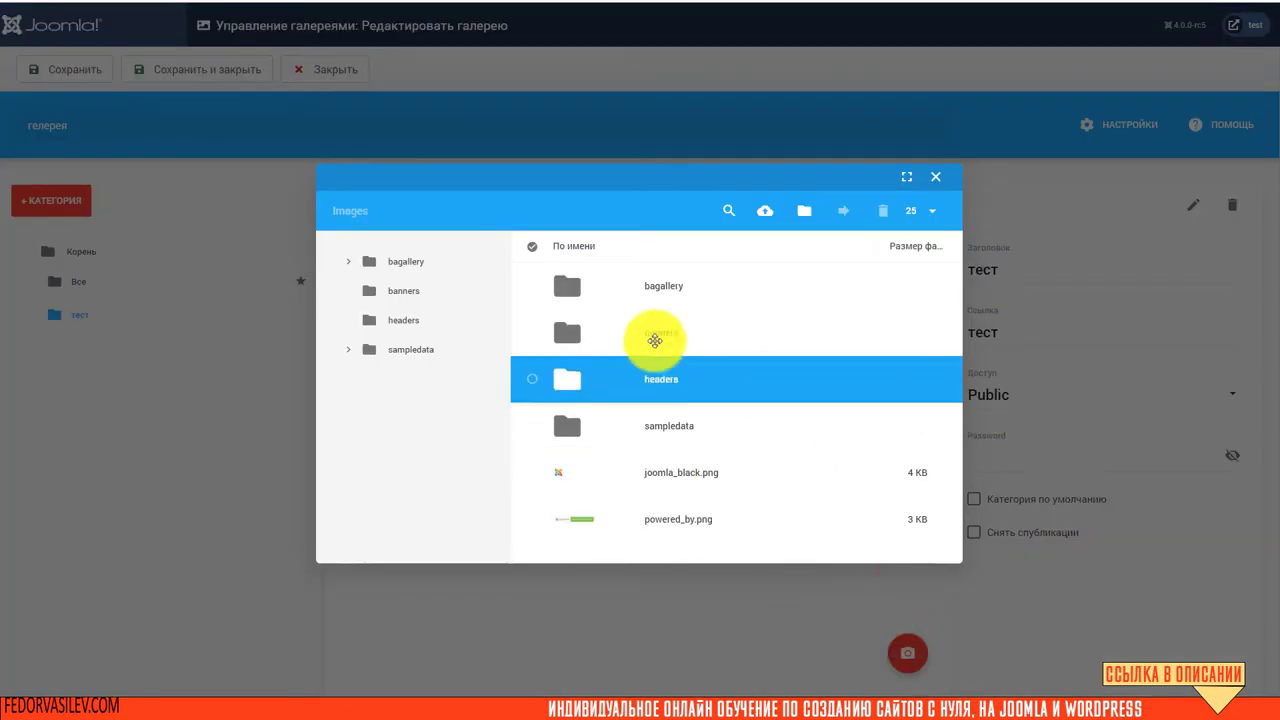
pyautogui.click(571, 286)
pyautogui.doubleClick(571, 286)
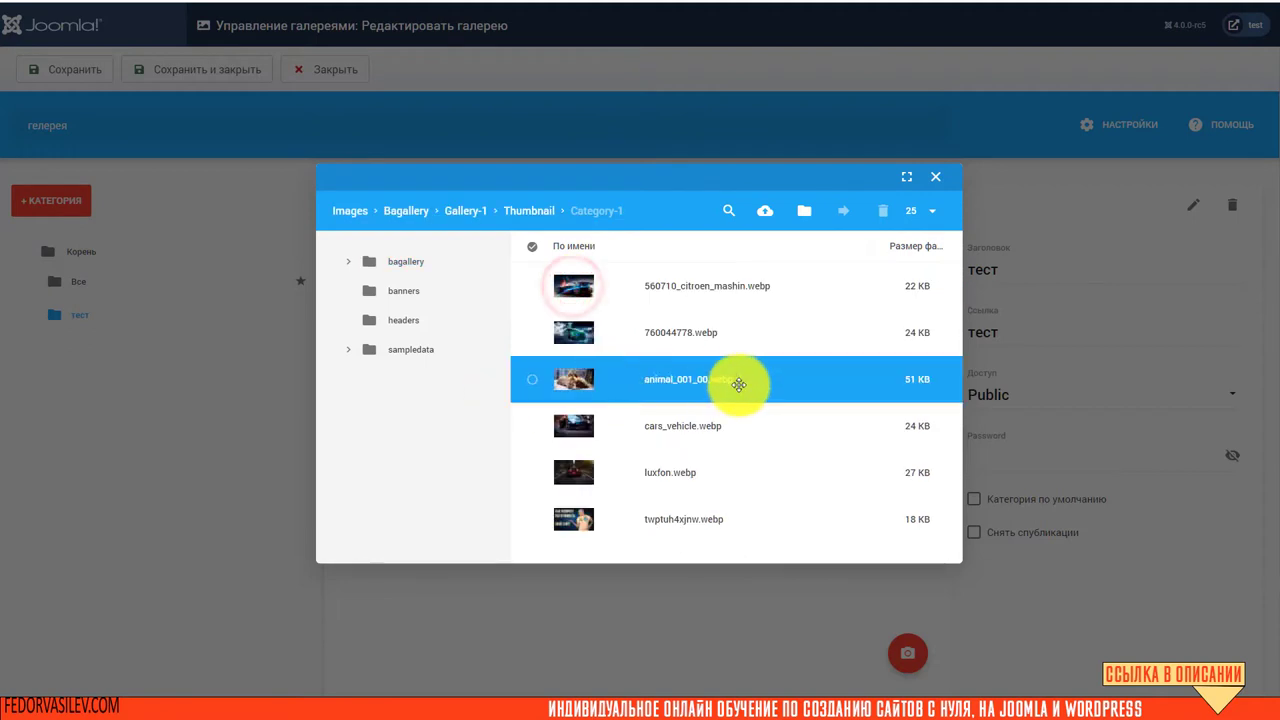
pyautogui.click(531, 245)
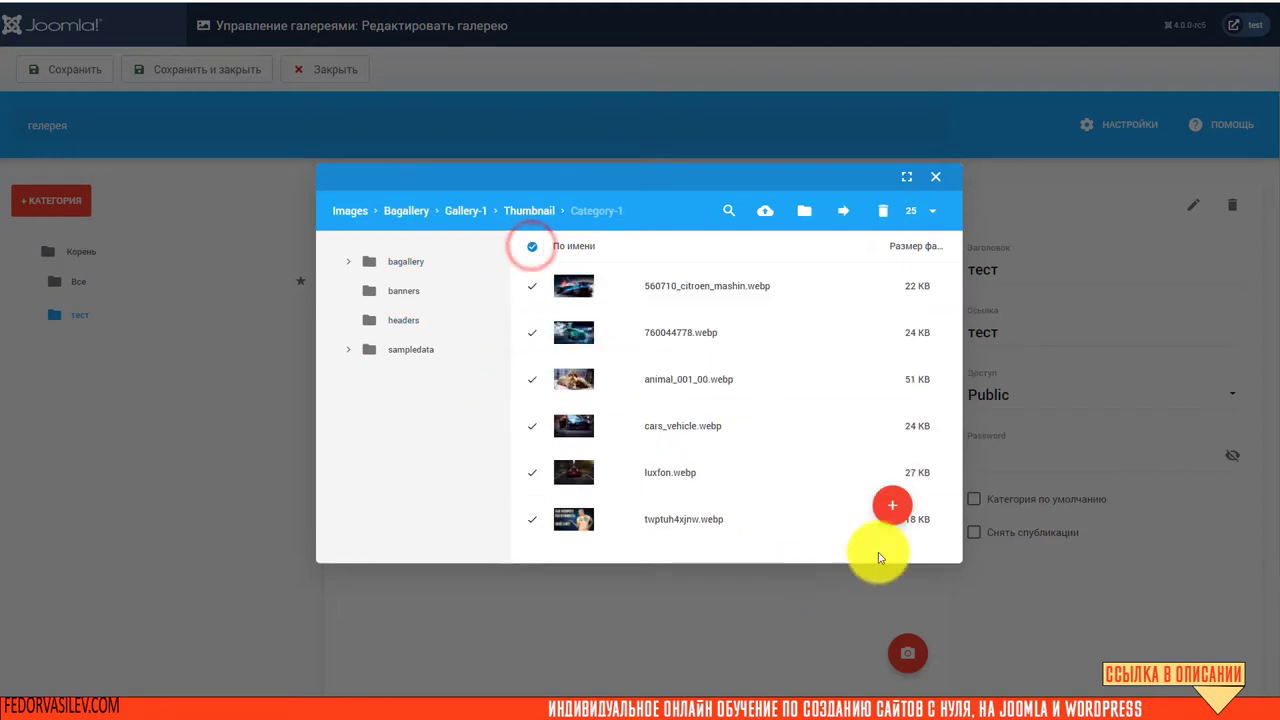
pyautogui.click(892, 506)
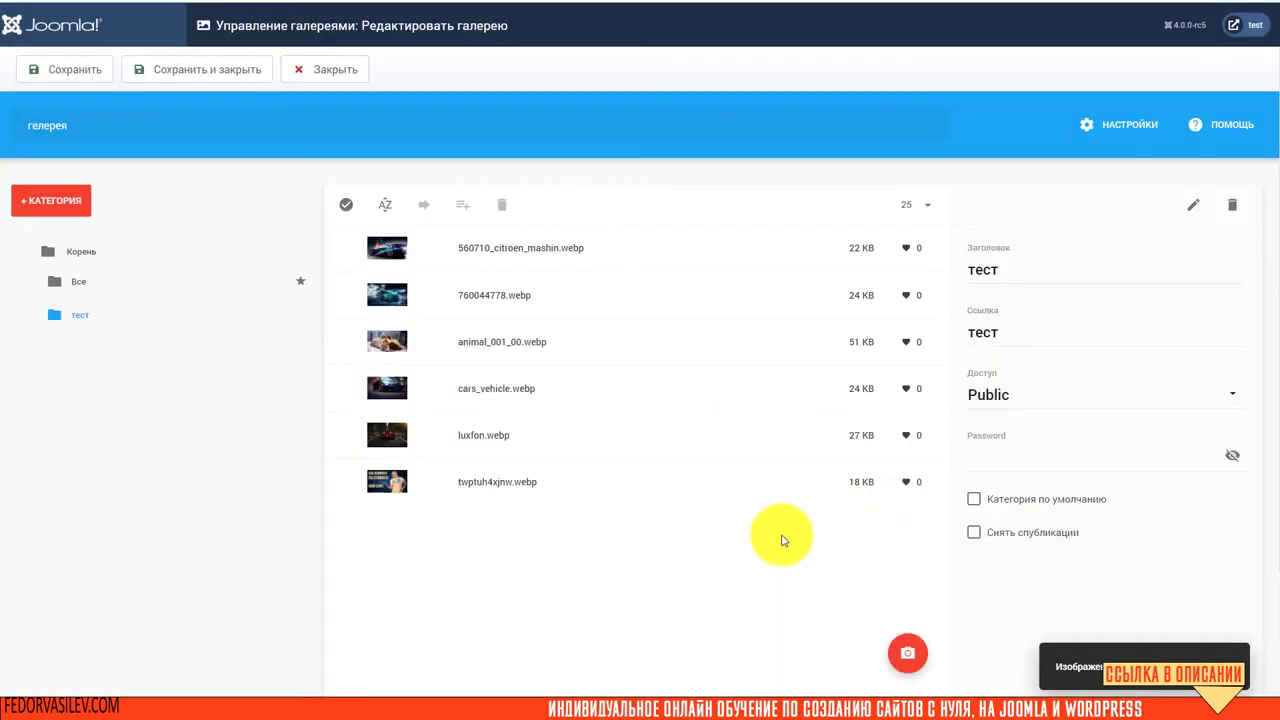
pyautogui.click(45, 66)
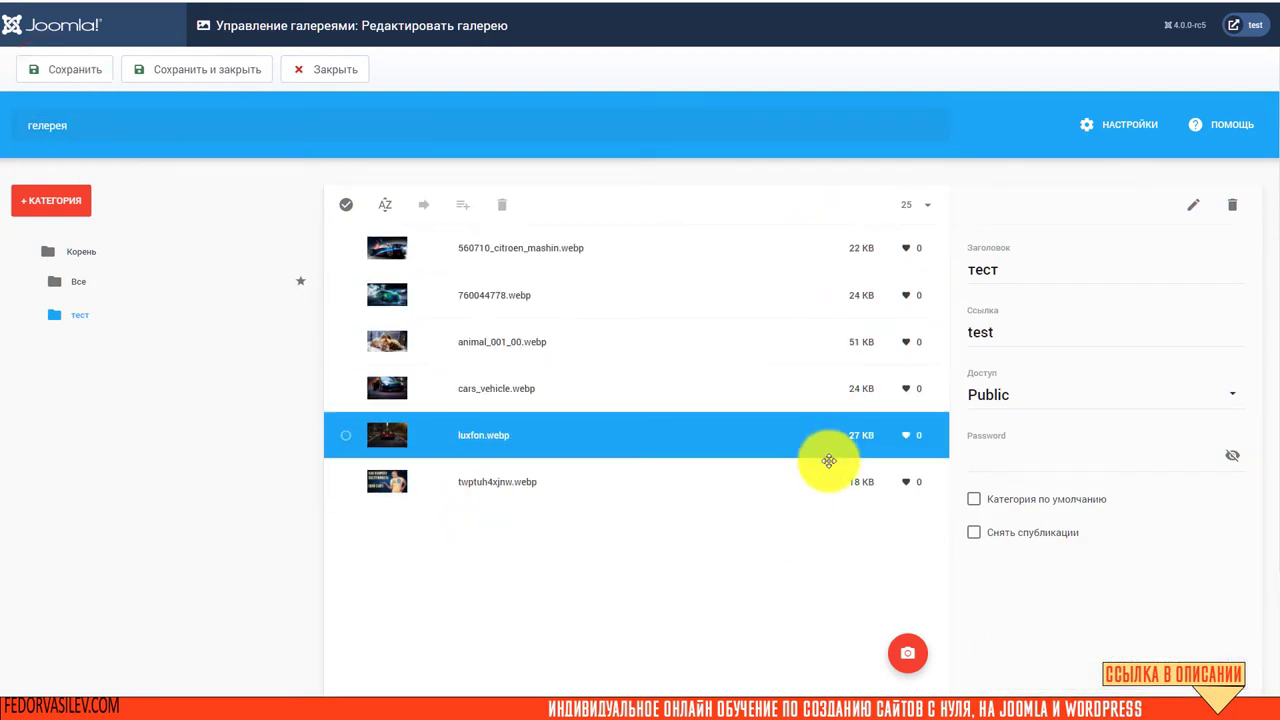
# Reopen the media manager for adding images and search the image files for "anim".
pyautogui.moveTo(912, 650)
pyautogui.click(908, 588)
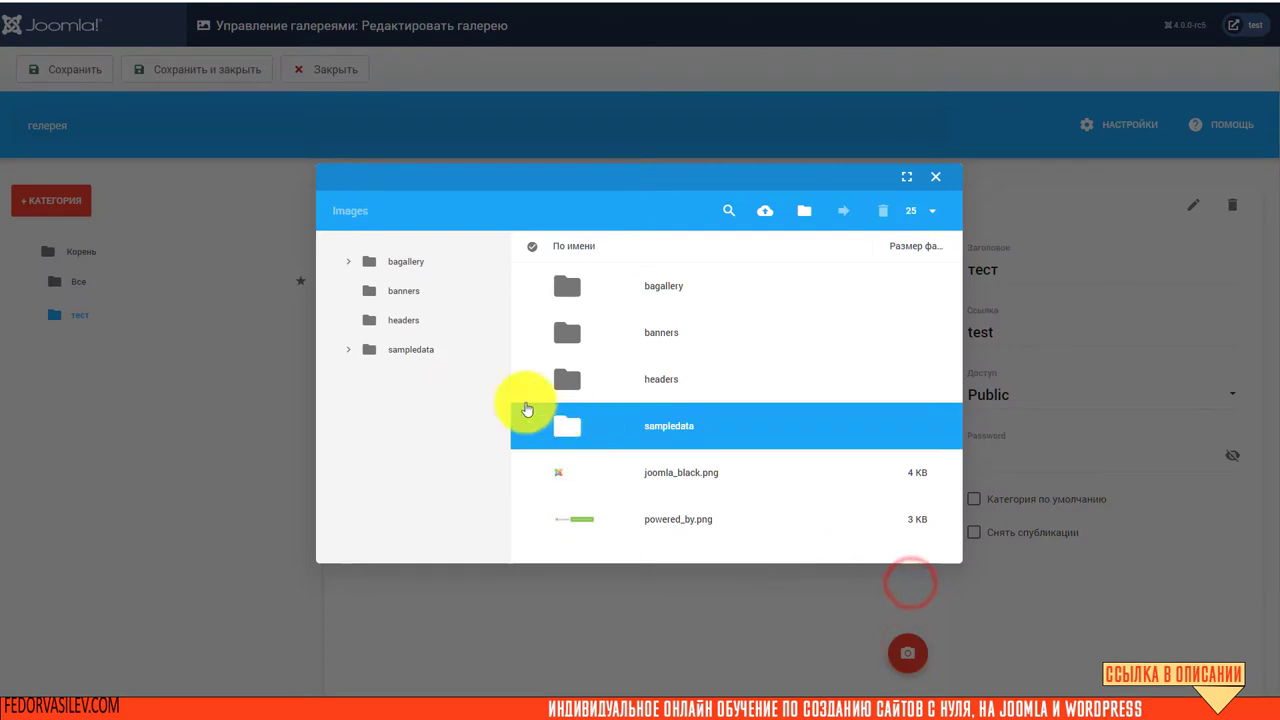
pyautogui.click(731, 212)
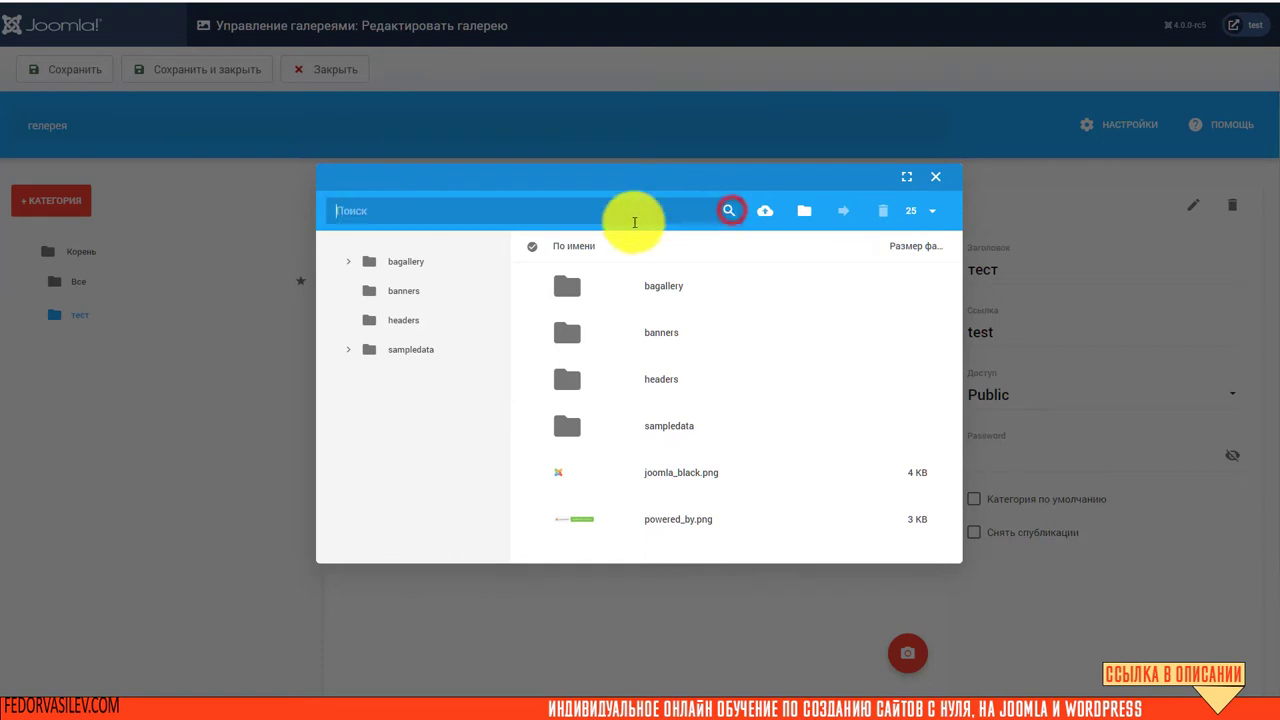
pyautogui.click(619, 454)
pyautogui.click(619, 454)
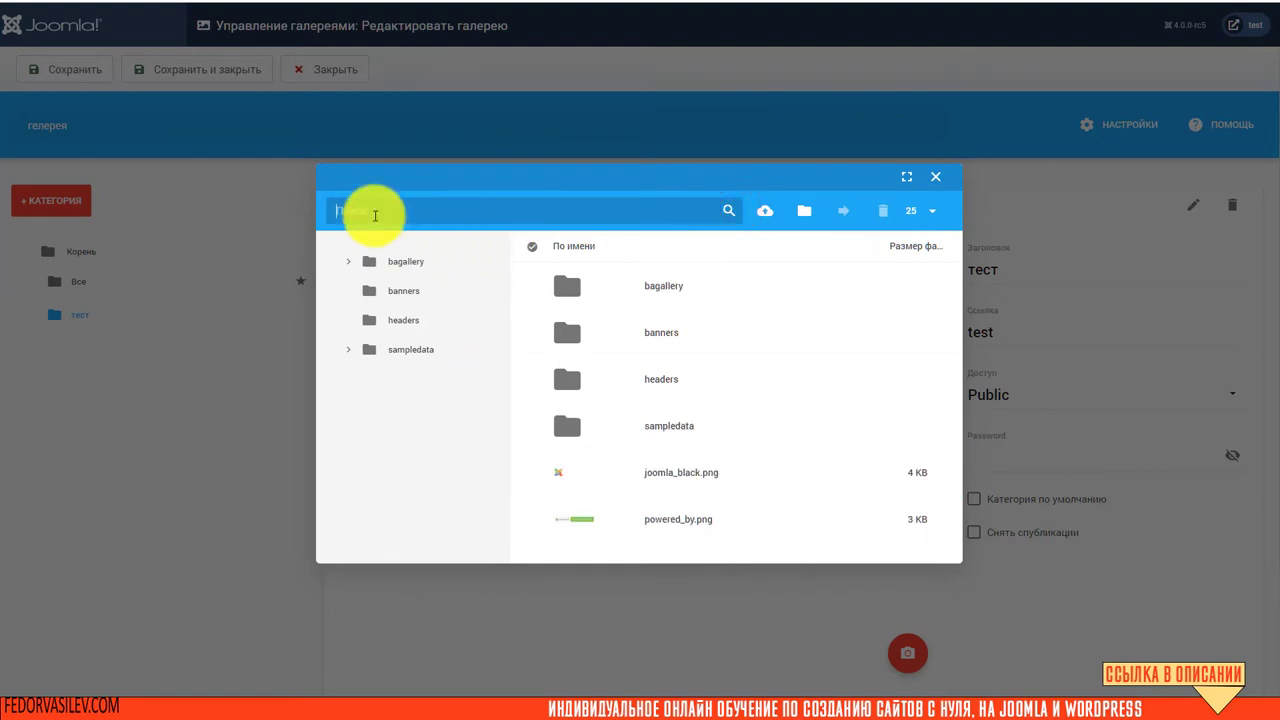
pyautogui.write('anim')
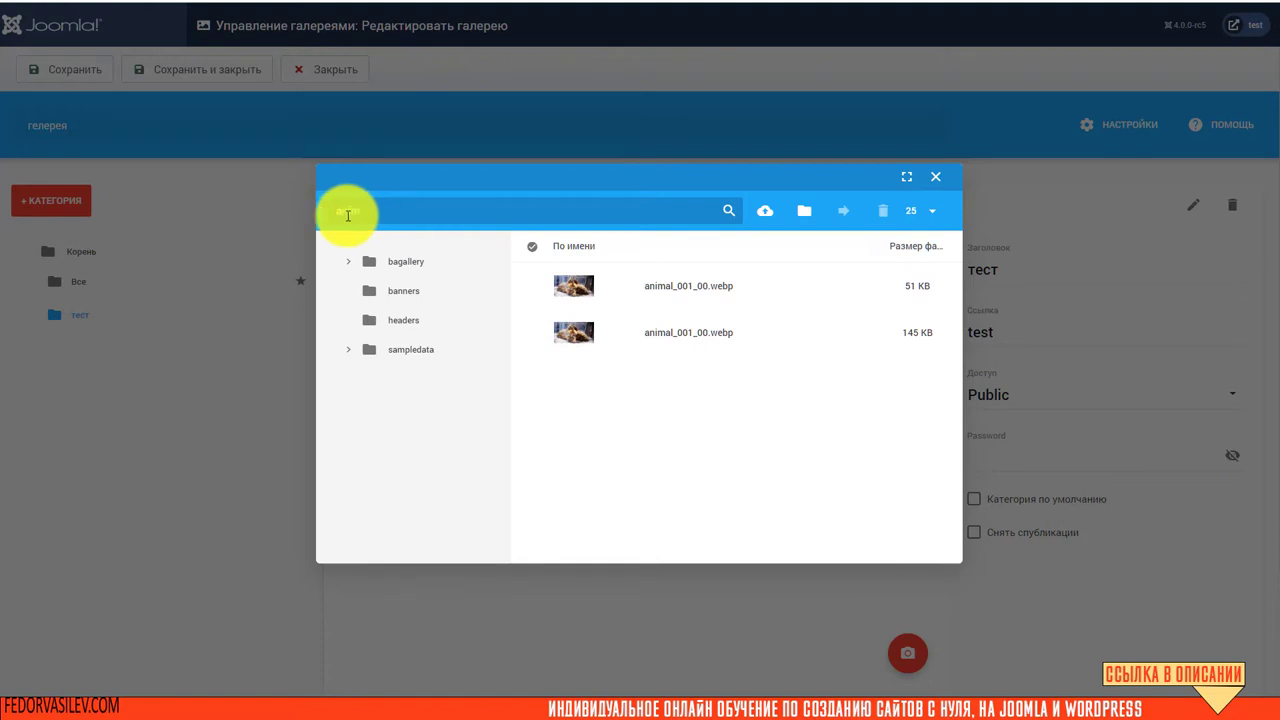
# Compare the matching animal_001_00.webp files in the search results by thumbnail and file size.
pyautogui.click(577, 289)
pyautogui.click(586, 343)
pyautogui.click(580, 288)
pyautogui.click(586, 345)
pyautogui.click(650, 280)
pyautogui.click(511, 271)
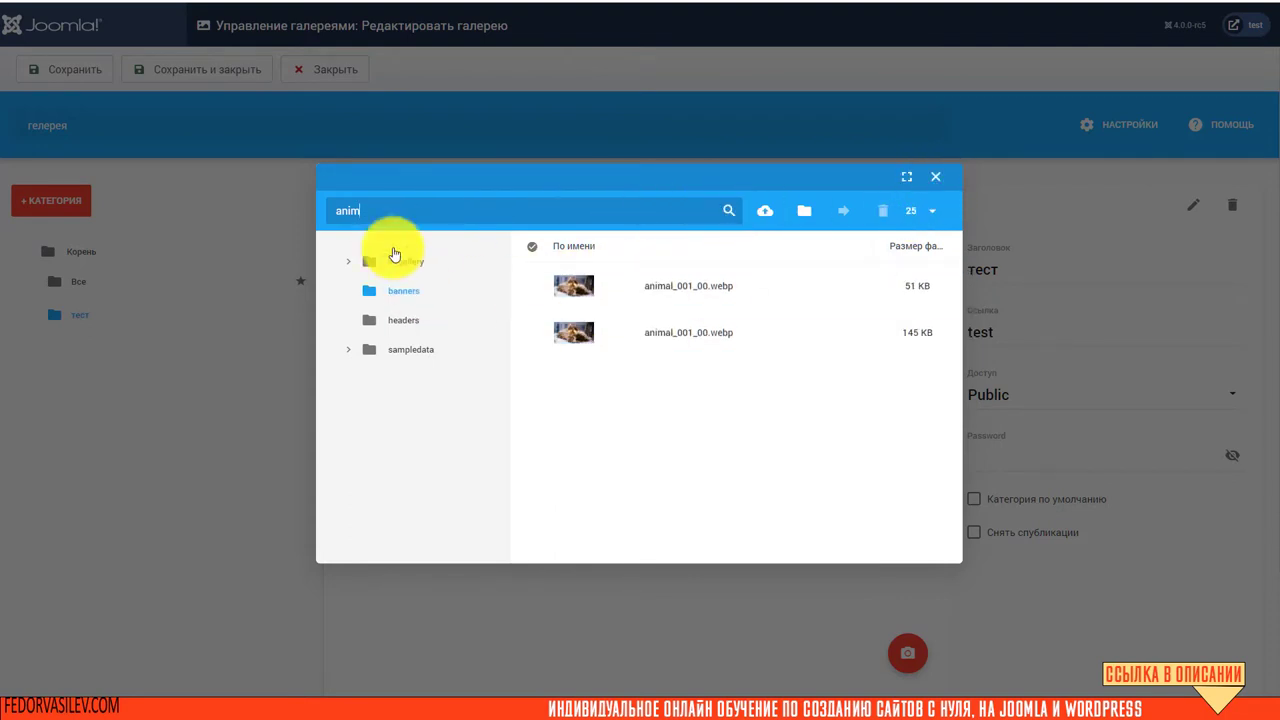
pyautogui.click(575, 333)
pyautogui.click(649, 437)
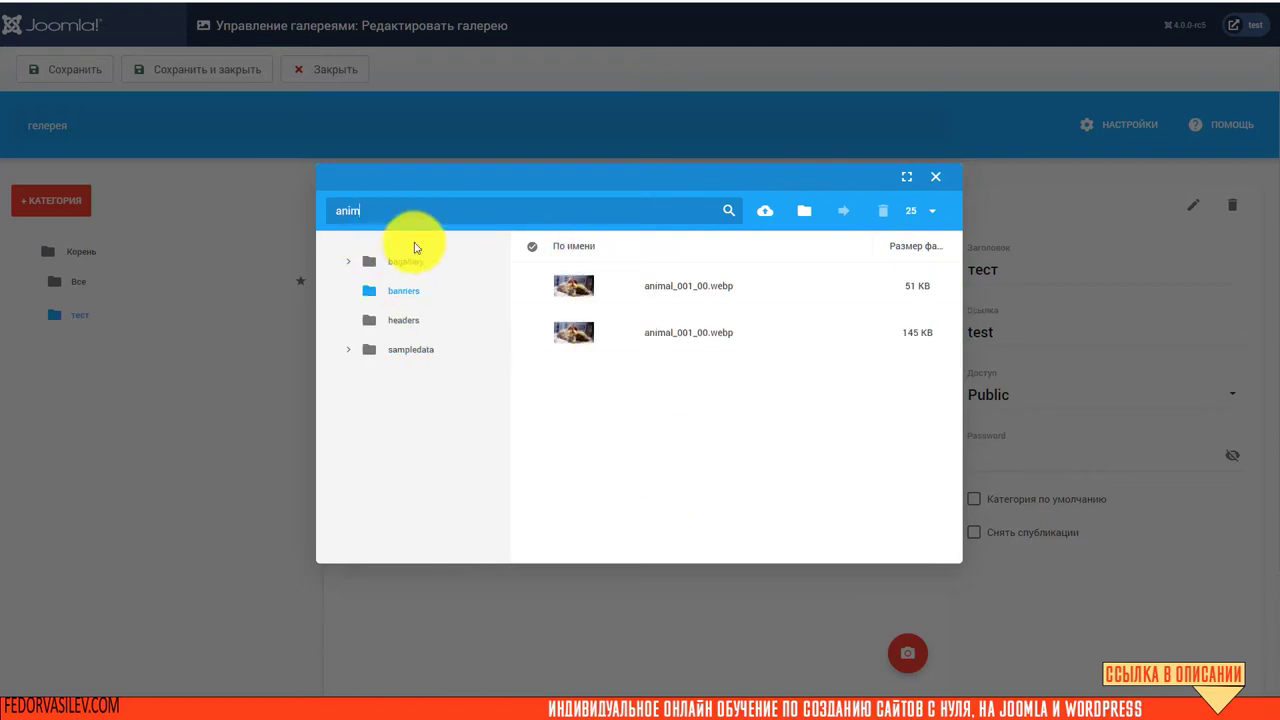
pyautogui.click(563, 334)
pyautogui.click(571, 363)
pyautogui.click(553, 345)
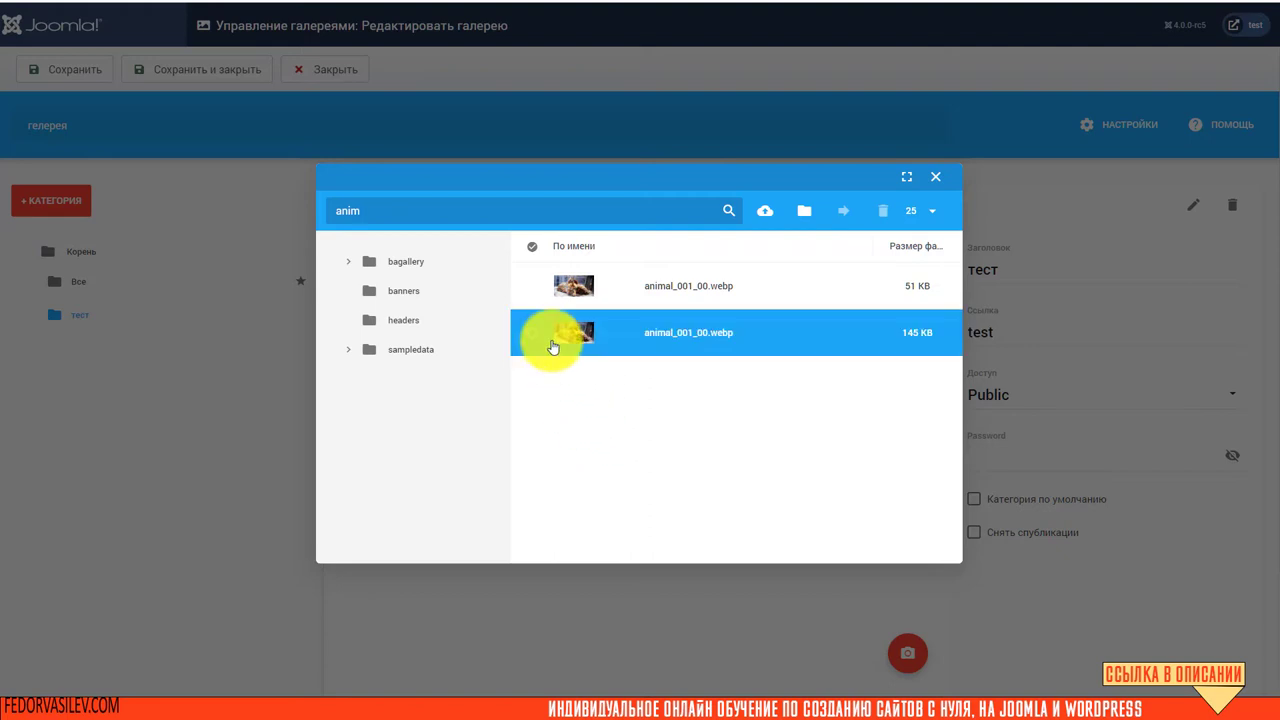
pyautogui.click(623, 255)
pyautogui.click(565, 289)
pyautogui.click(491, 286)
pyautogui.click(565, 290)
pyautogui.click(625, 437)
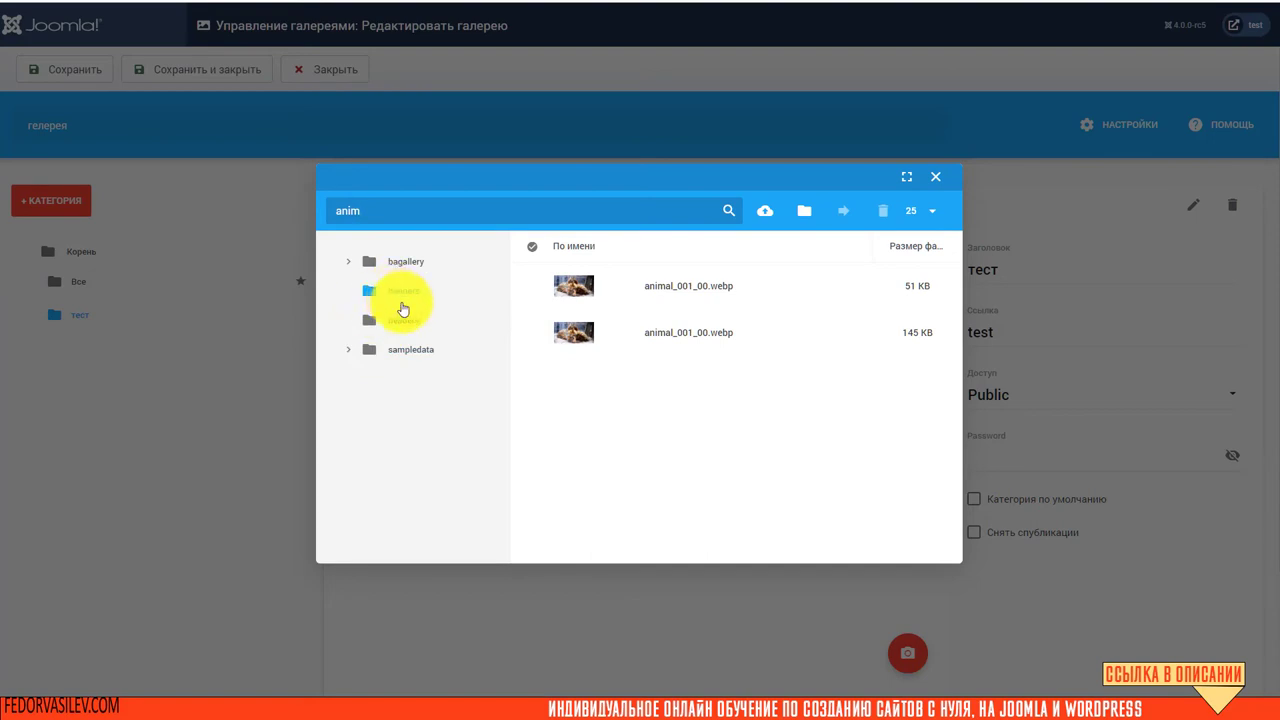
# Dismiss the media manager, save and close the gallery, and open the "тест" article for editing.
pyautogui.click(935, 176)
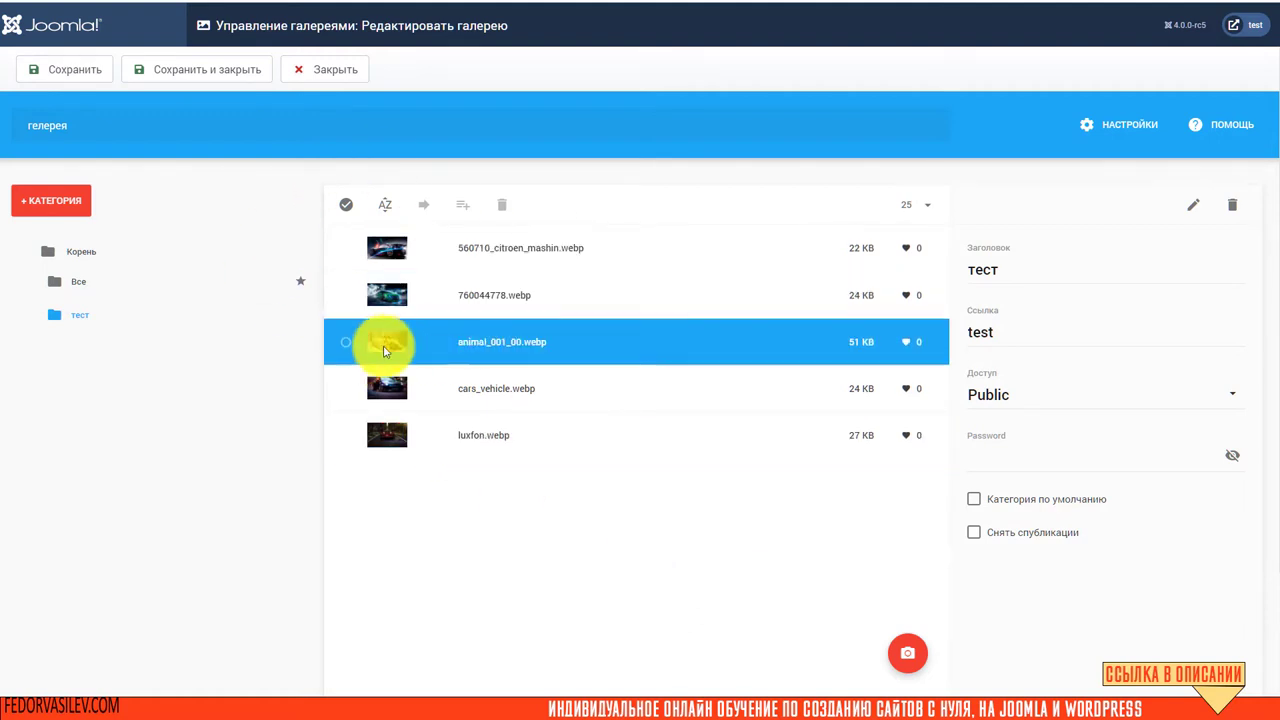
pyautogui.click(203, 70)
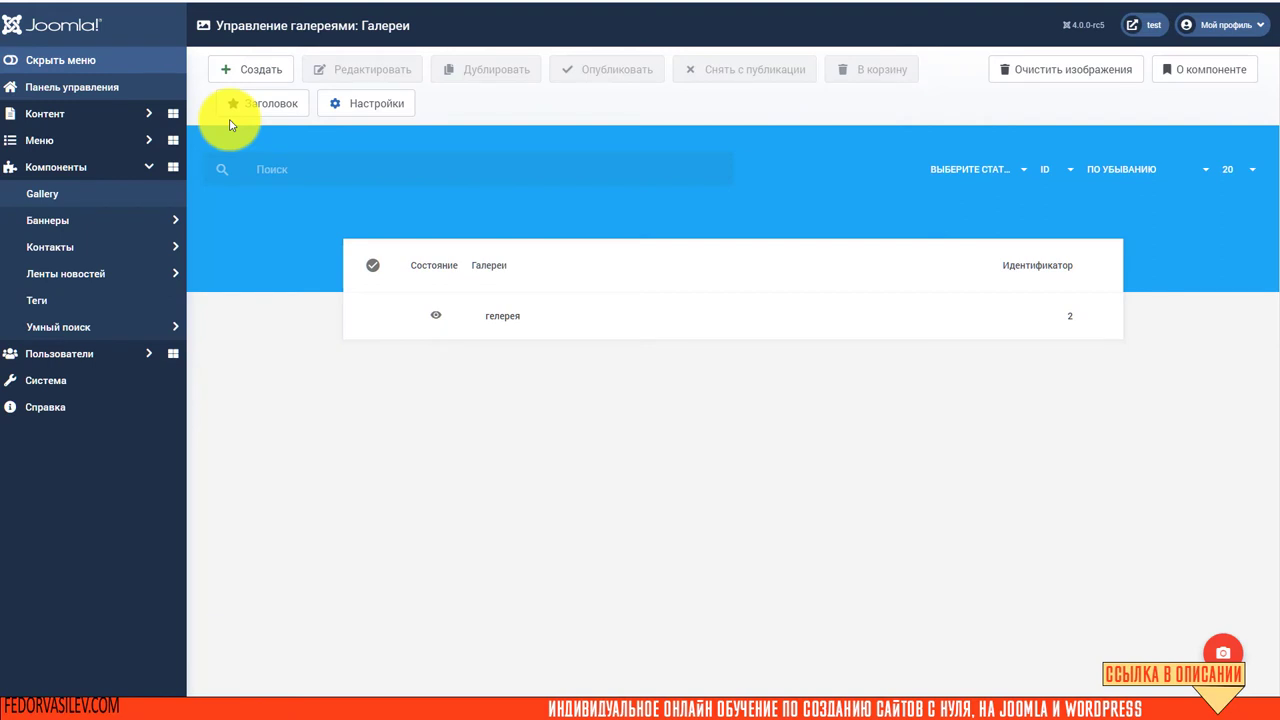
pyautogui.click(148, 114)
pyautogui.click(76, 135)
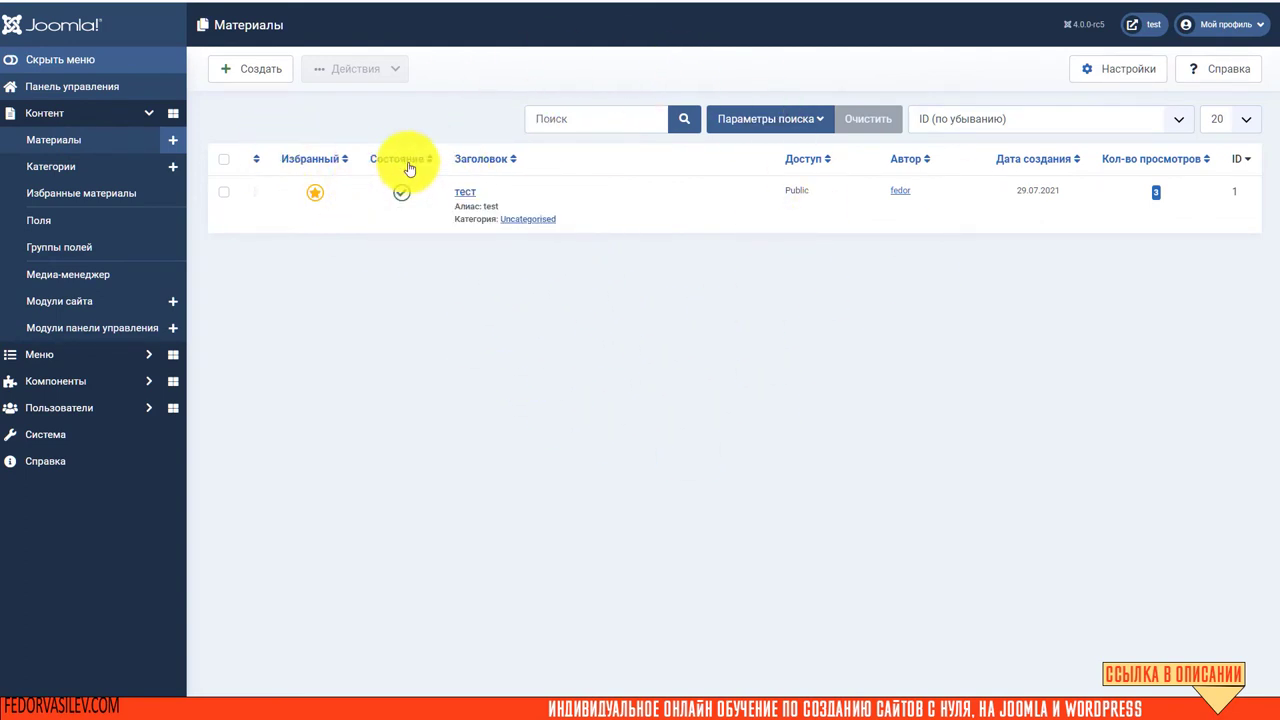
pyautogui.click(469, 194)
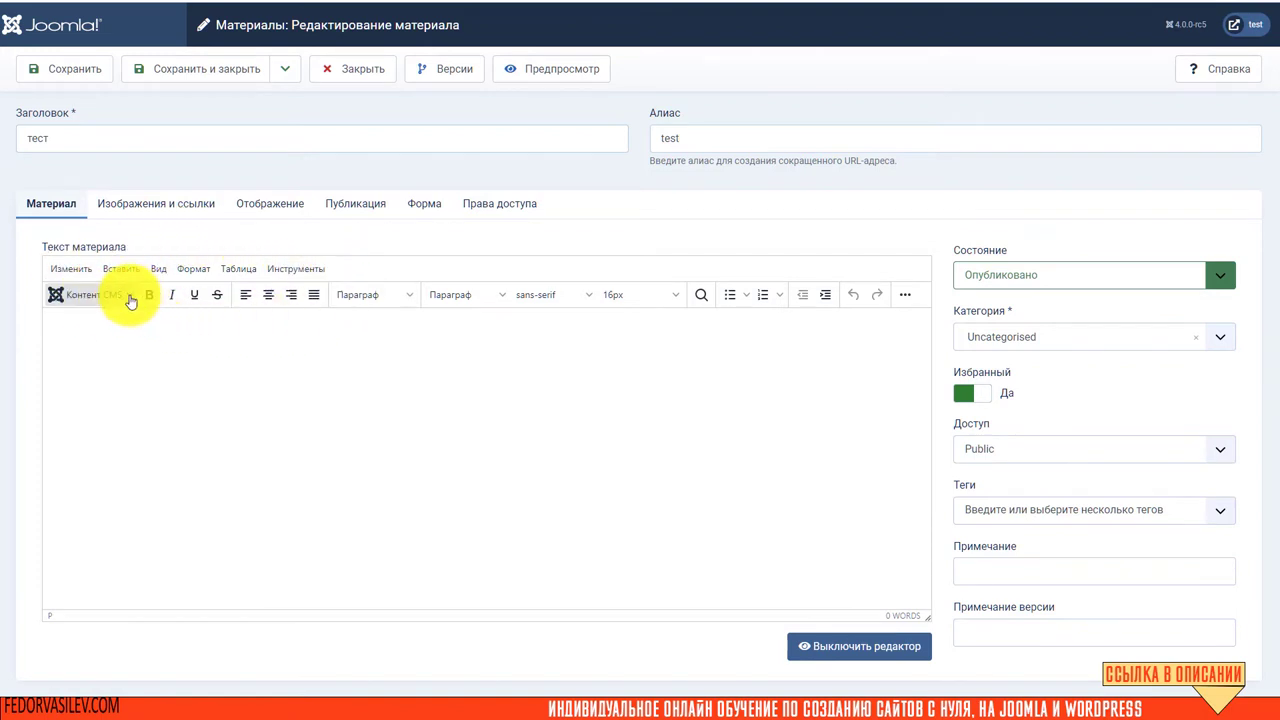
# Insert the "гелерея" gallery shortcode into the article text, then save and close the article.
pyautogui.click(130, 296)
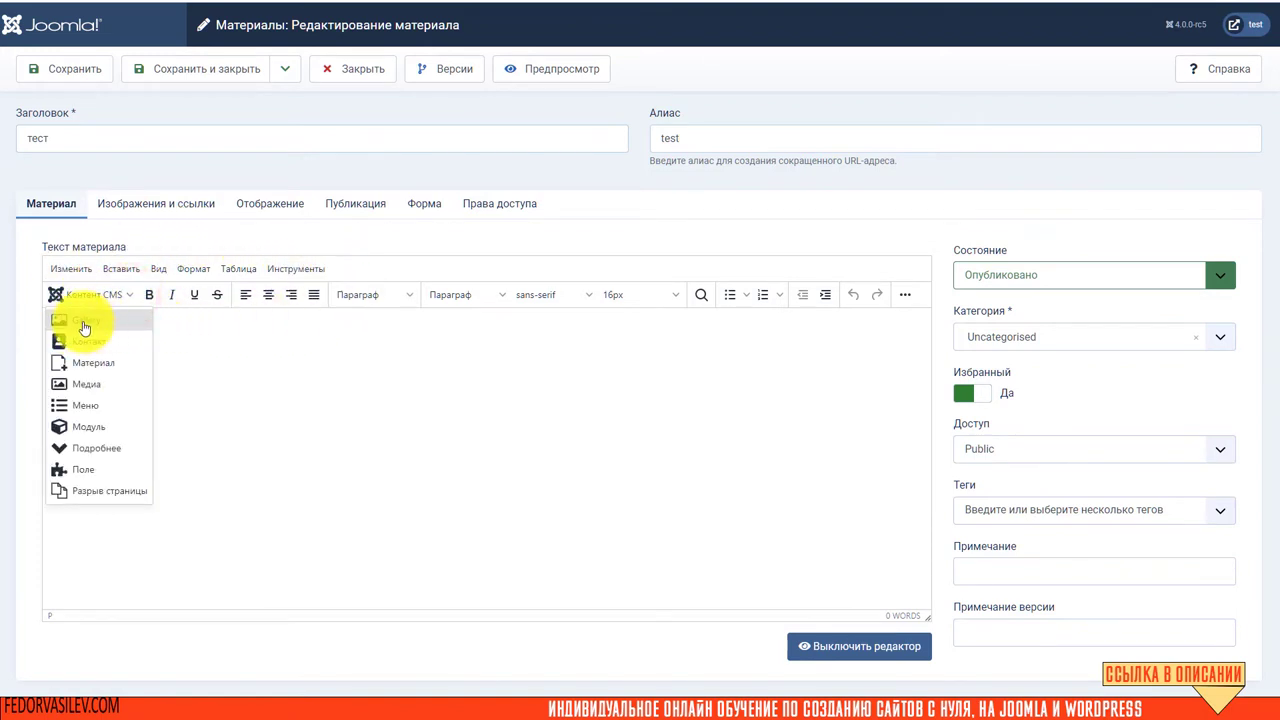
pyautogui.click(88, 325)
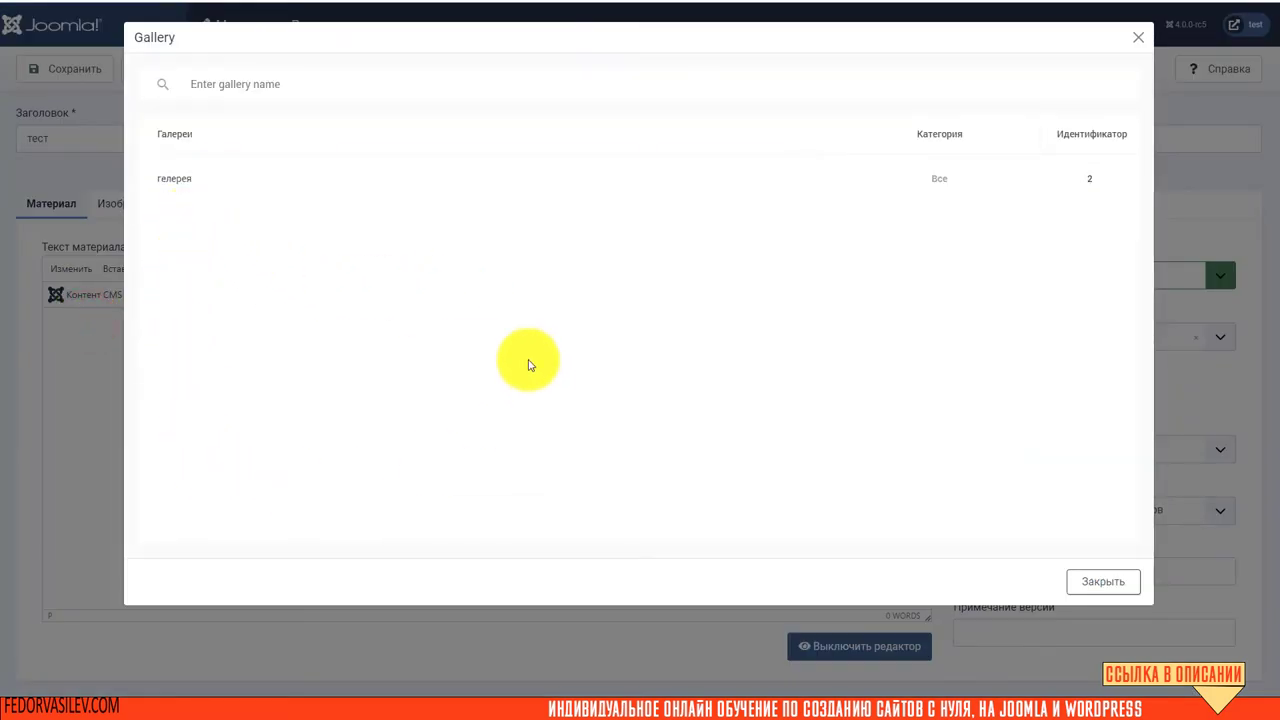
pyautogui.click(171, 184)
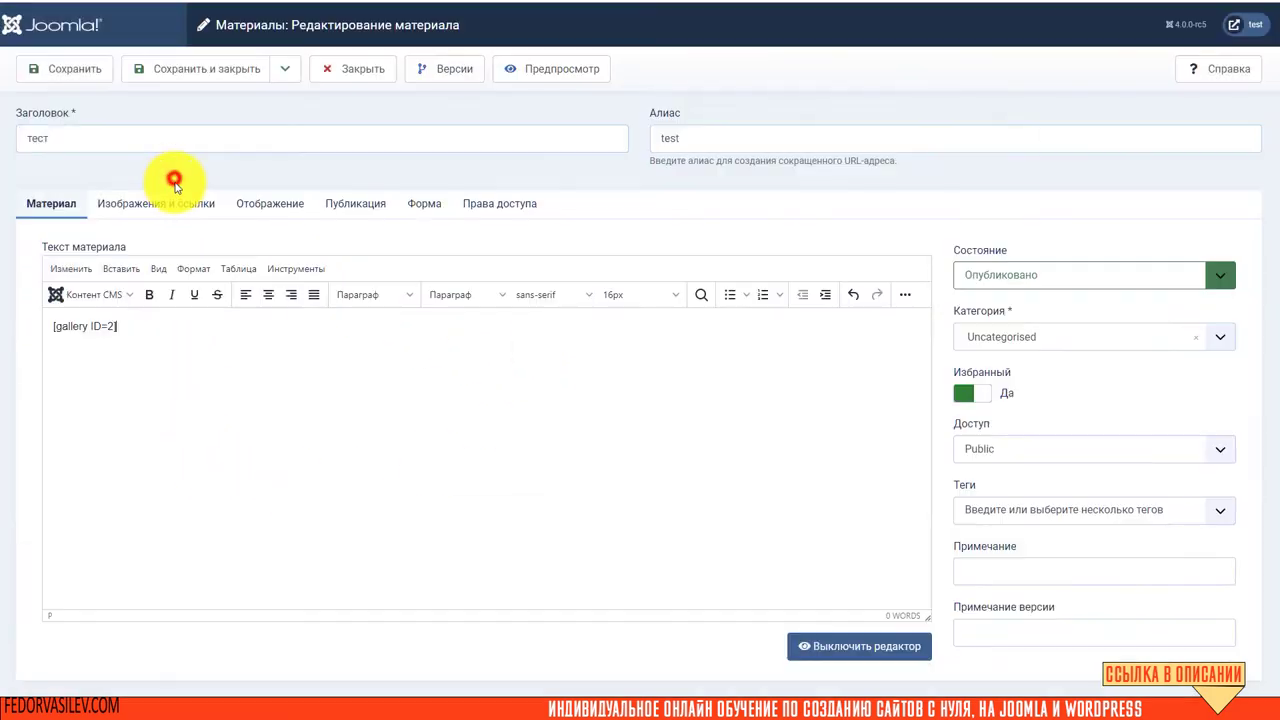
pyautogui.moveTo(152, 326); pyautogui.dragTo(62, 327)
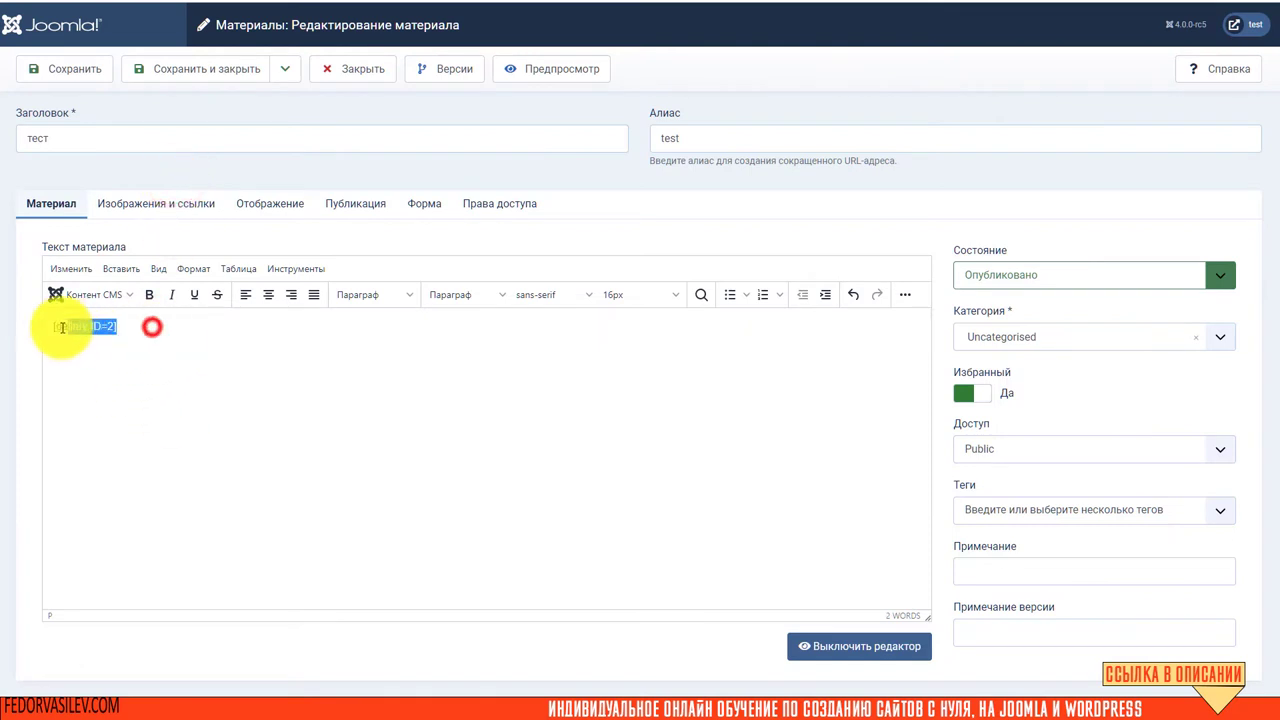
pyautogui.moveTo(141, 333); pyautogui.dragTo(53, 326)
pyautogui.click(500, 350)
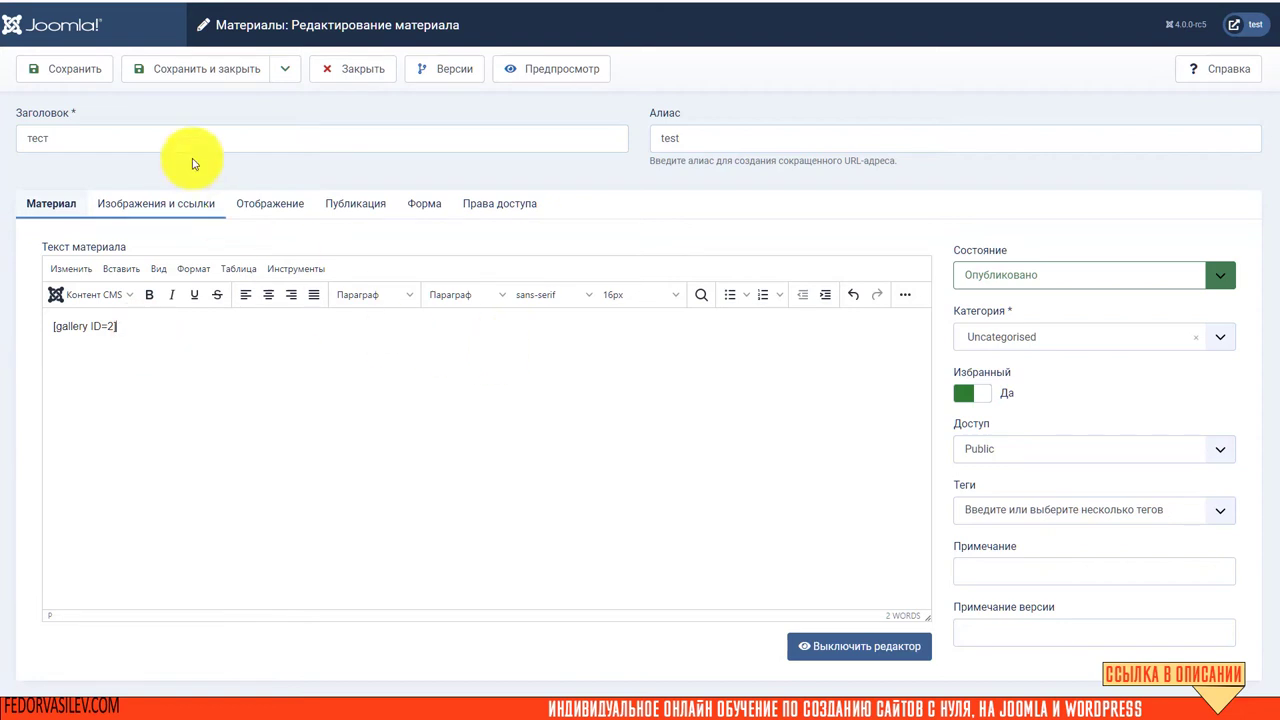
pyautogui.click(198, 70)
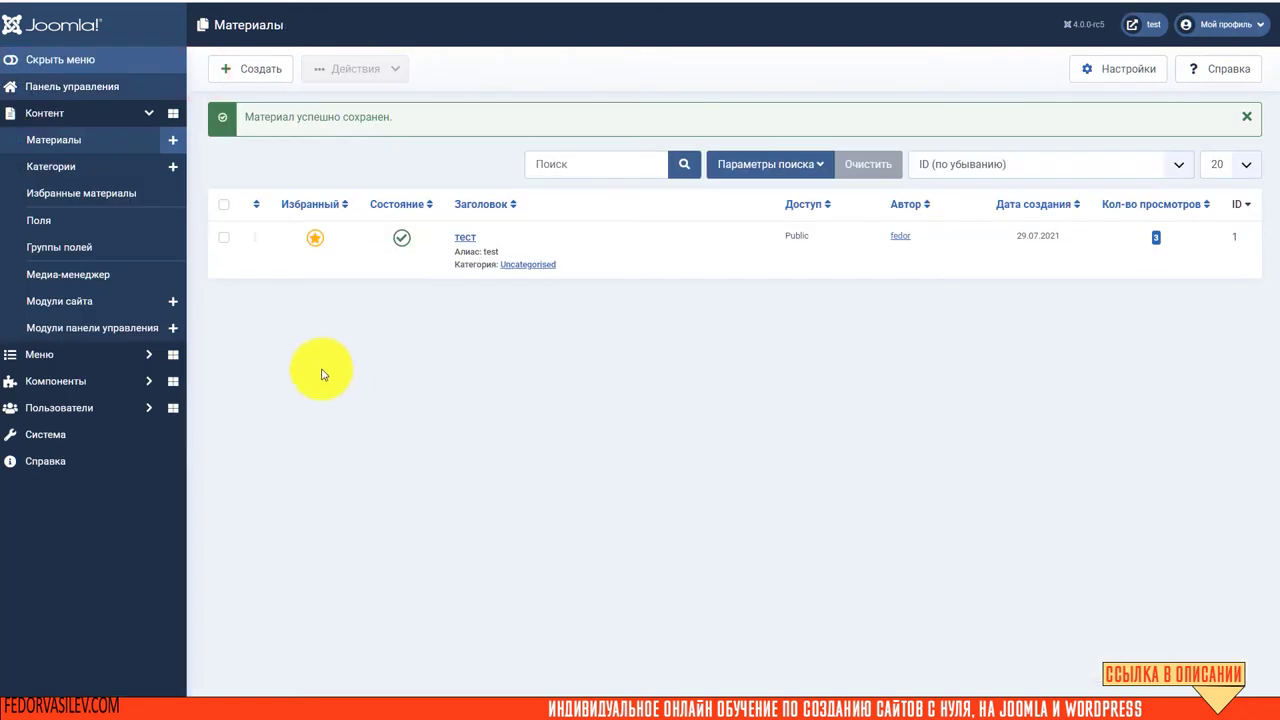
# Open the "тест" article on the public site and view the first gallery image enlarged.
pyautogui.click(314, 236)
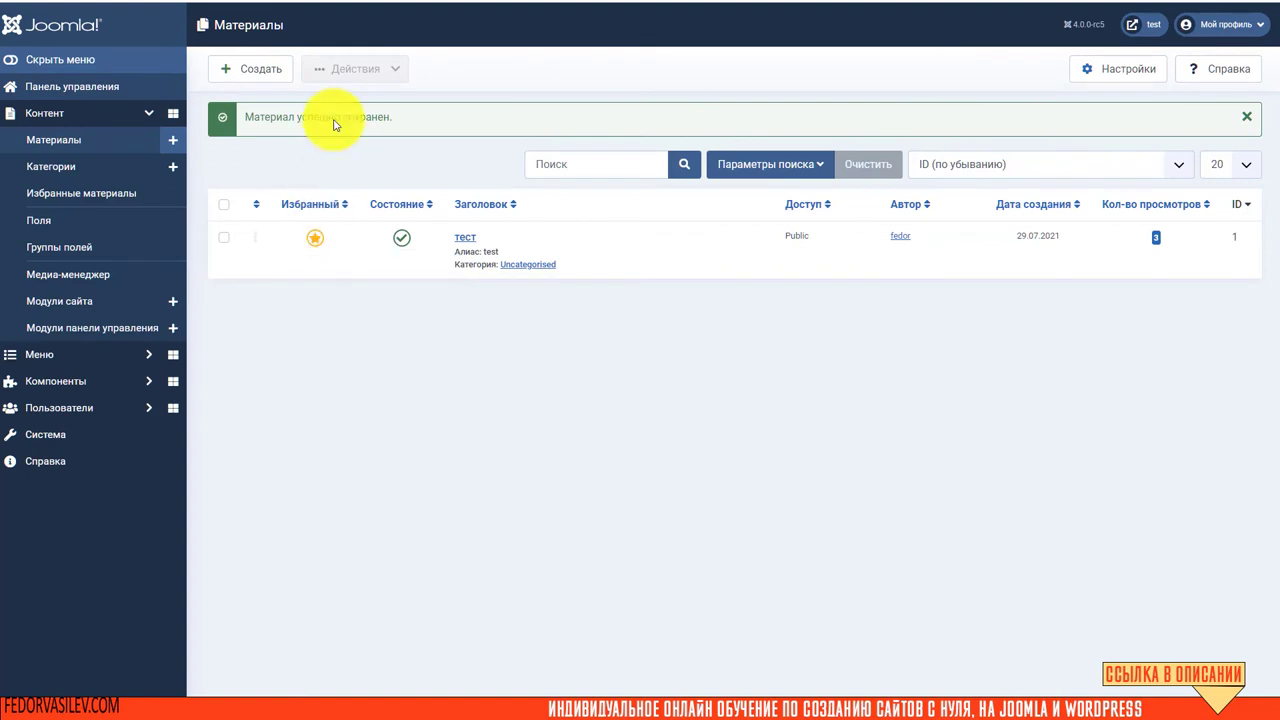
pyautogui.click(130, 2)
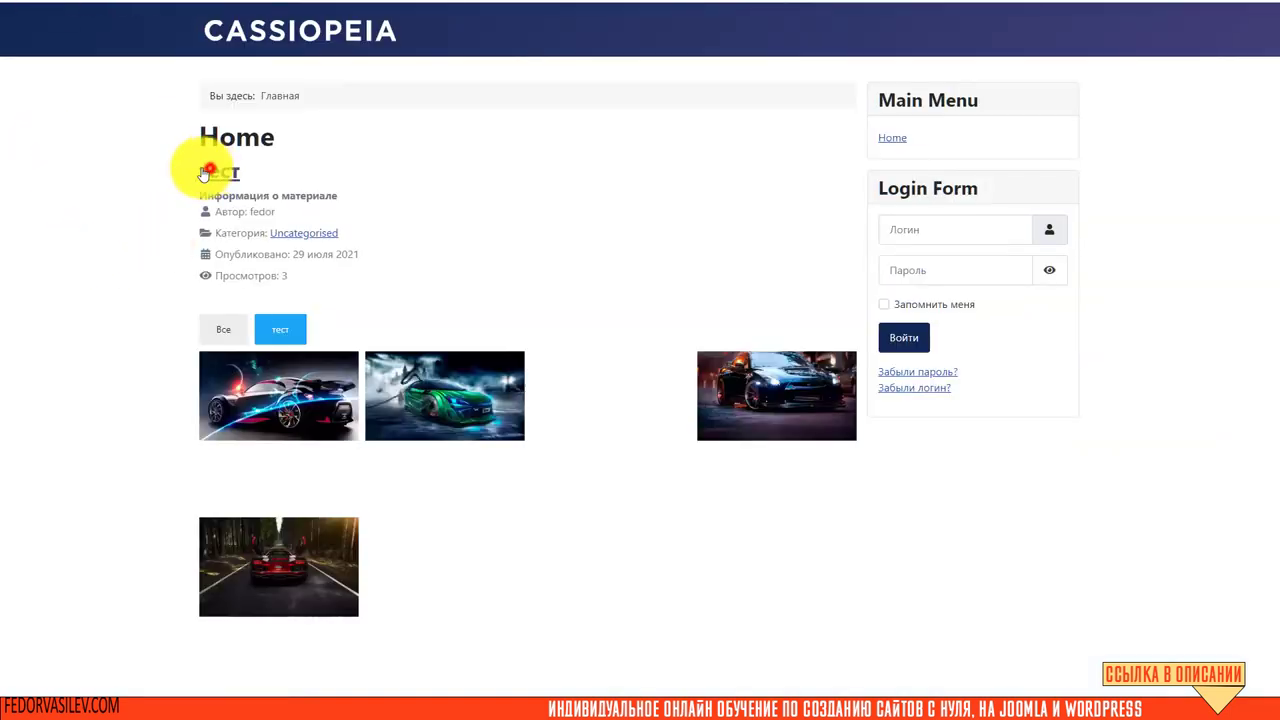
pyautogui.click(208, 170)
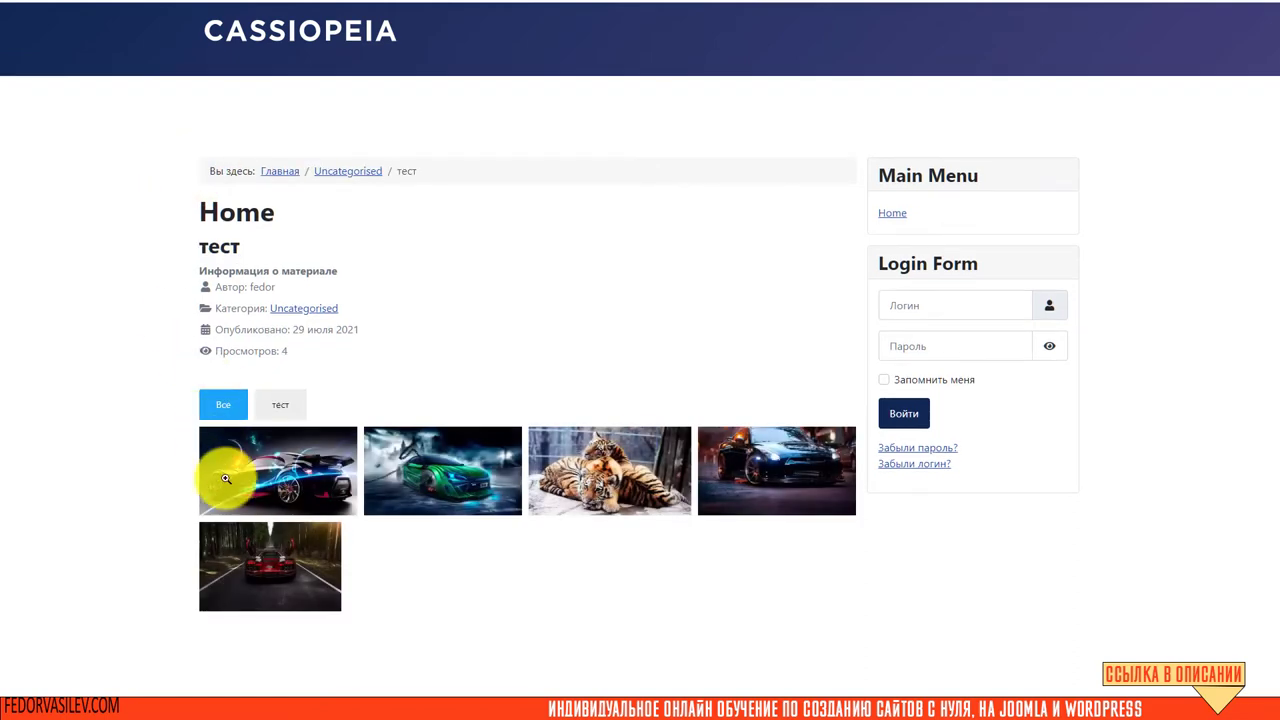
pyautogui.click(278, 471)
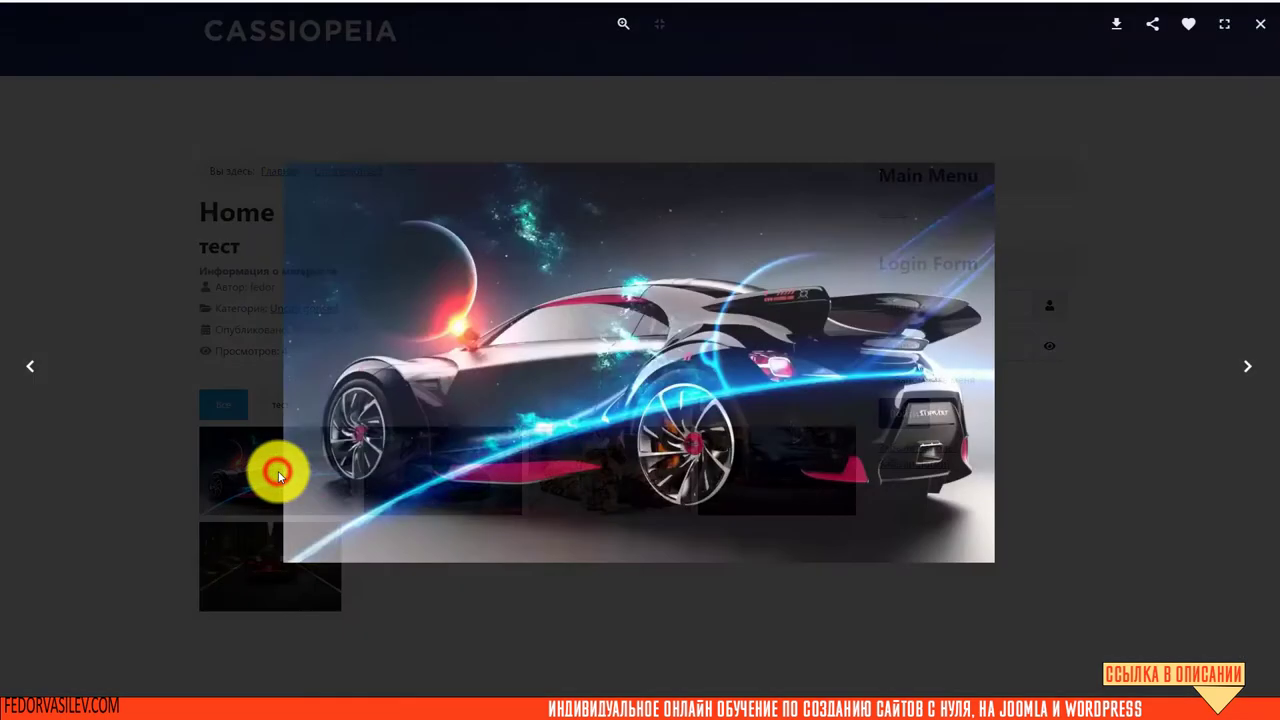
pyautogui.click(1257, 22)
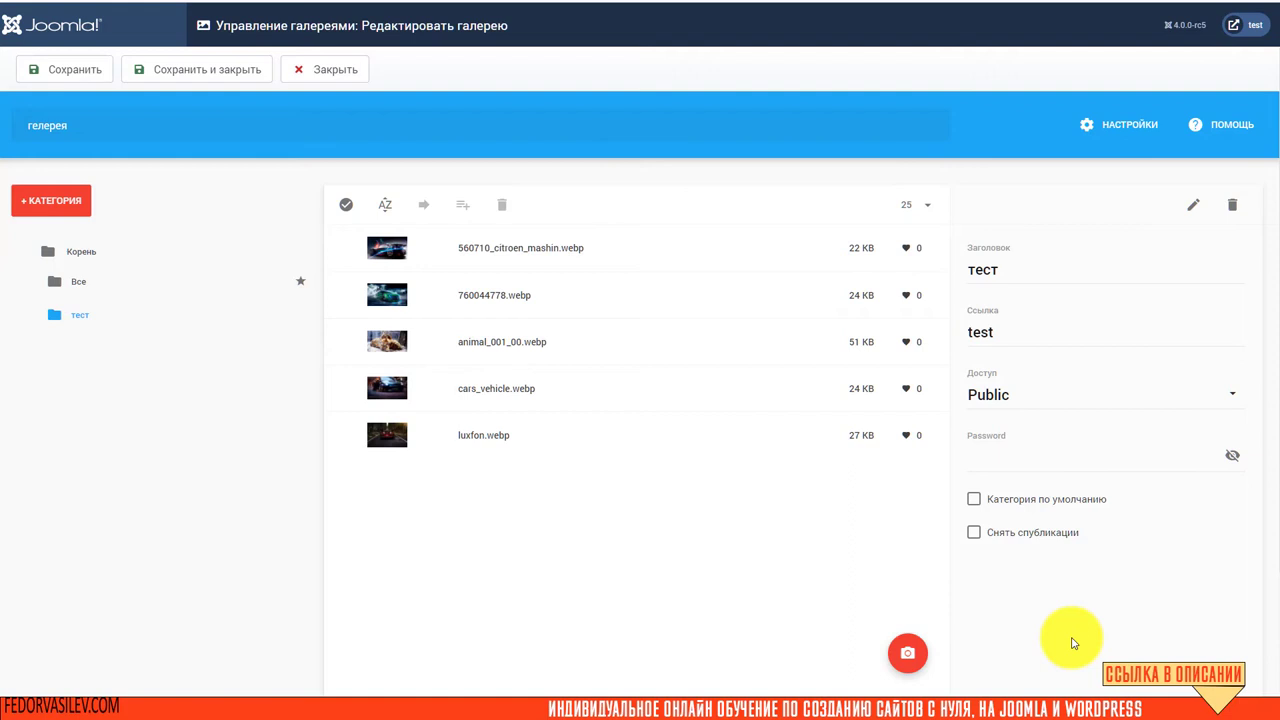
# Start adding a video to the gallery's "тест" category, with Youtube as the video source.
pyautogui.click(400, 245)
pyautogui.click(393, 270)
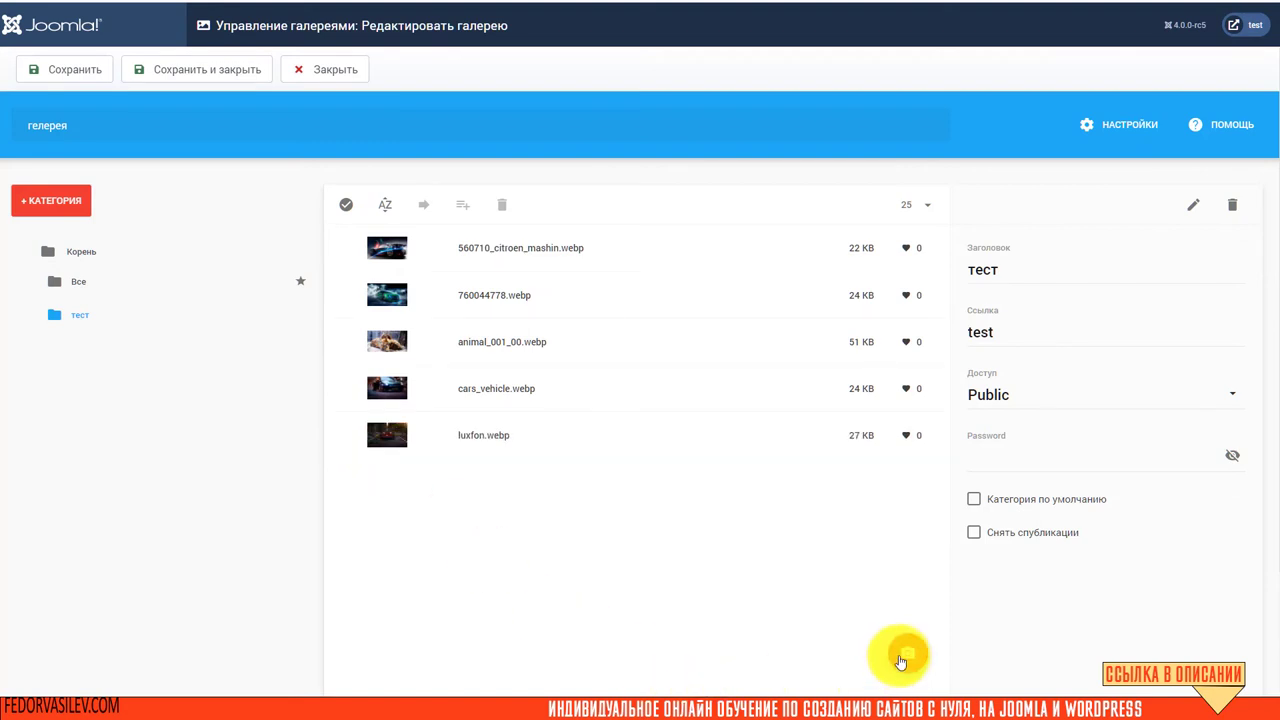
pyautogui.moveTo(900, 656)
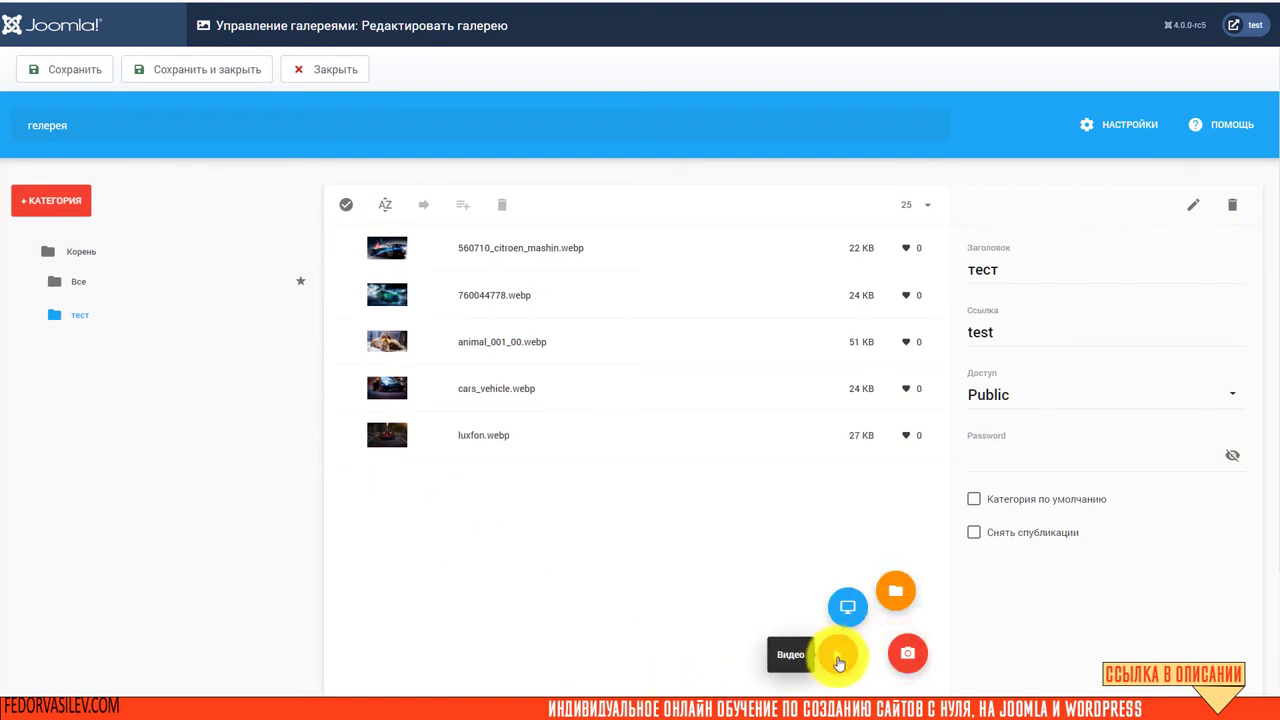
pyautogui.click(838, 662)
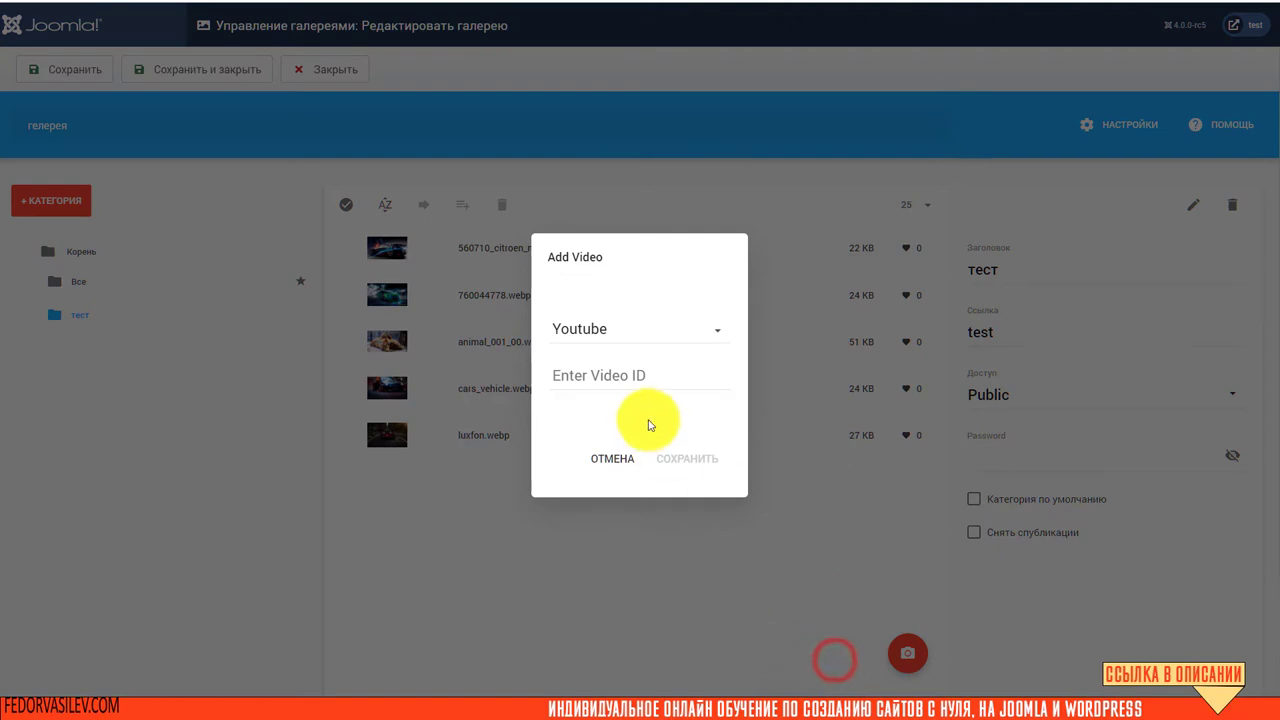
pyautogui.click(592, 332)
pyautogui.click(594, 404)
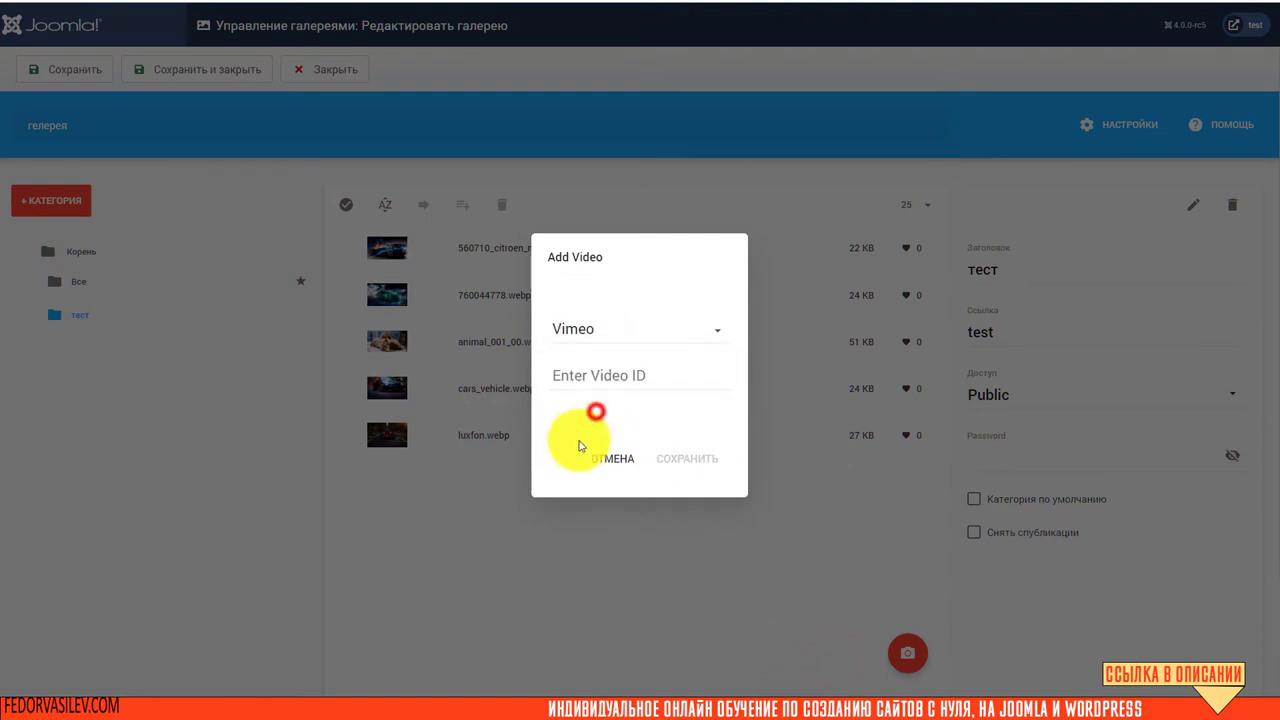
pyautogui.click(583, 330)
pyautogui.click(585, 363)
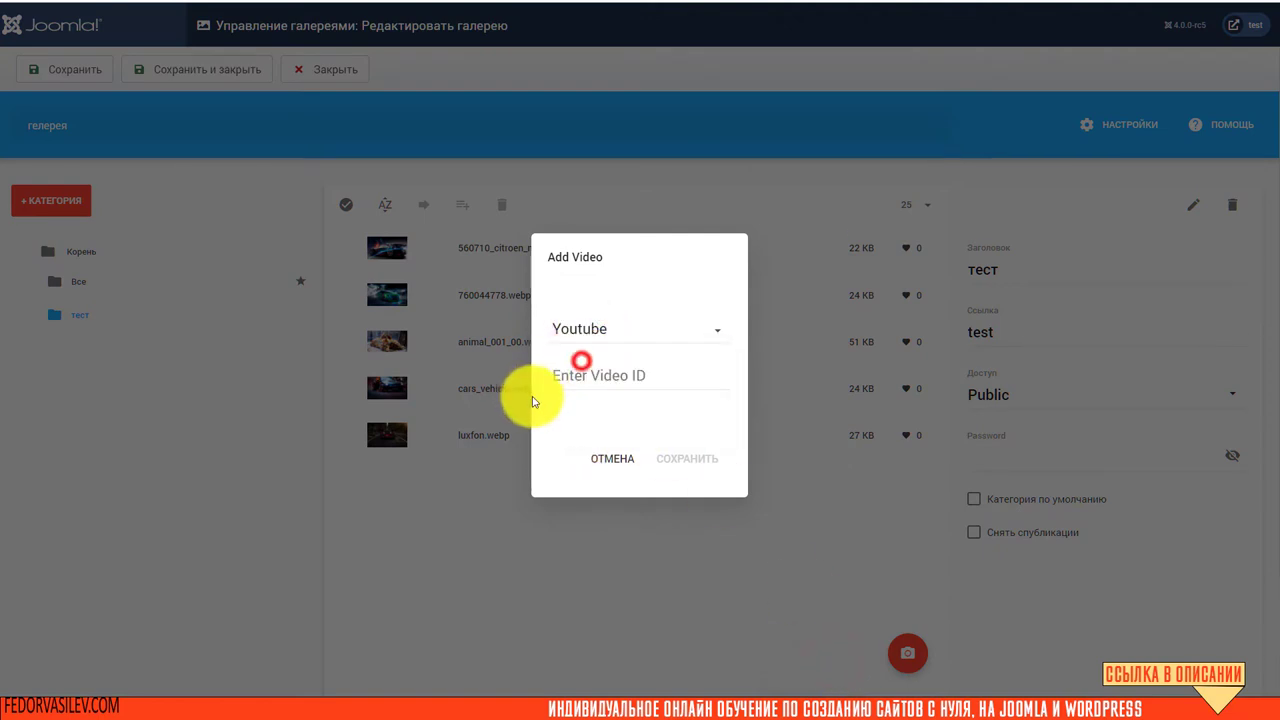
# Enter the video ID tWPTuh4xJNw without the rest of its link and add the video to the category.
pyautogui.rightClick(585, 376)
pyautogui.click(615, 477)
pyautogui.moveTo(629, 376); pyautogui.dragTo(434, 371)
pyautogui.press('BackSpace')
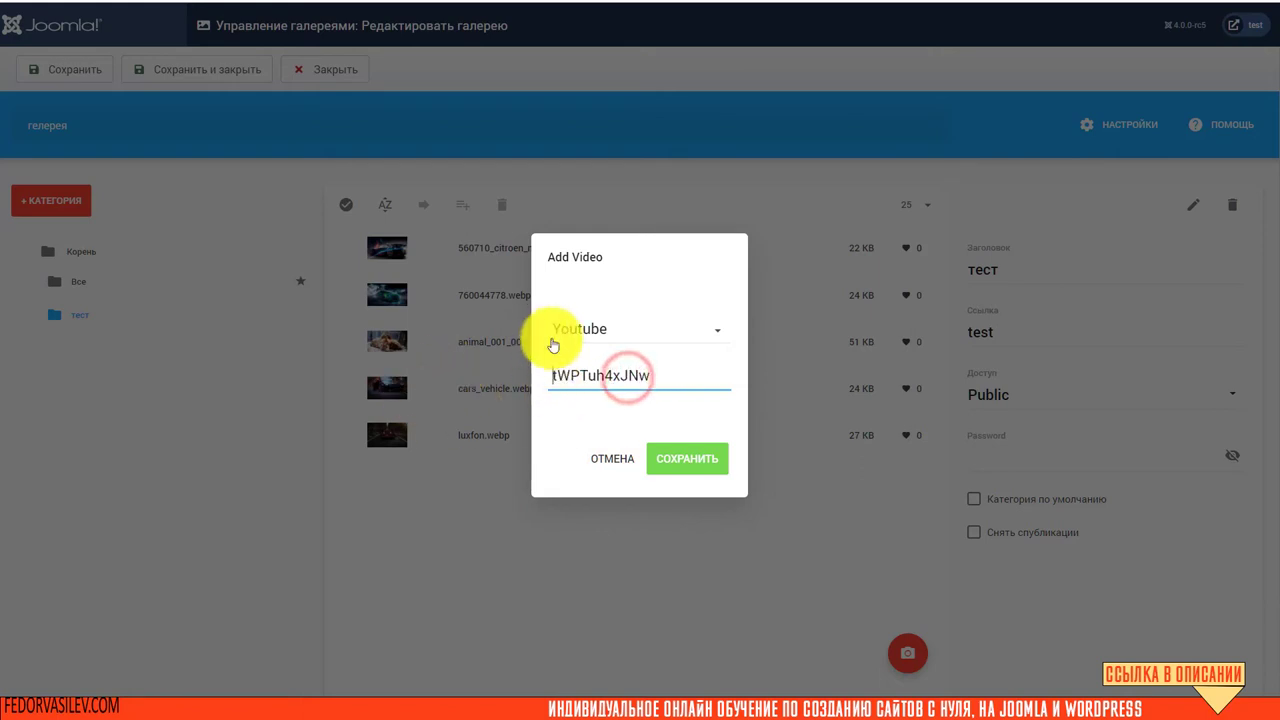
pyautogui.click(689, 483)
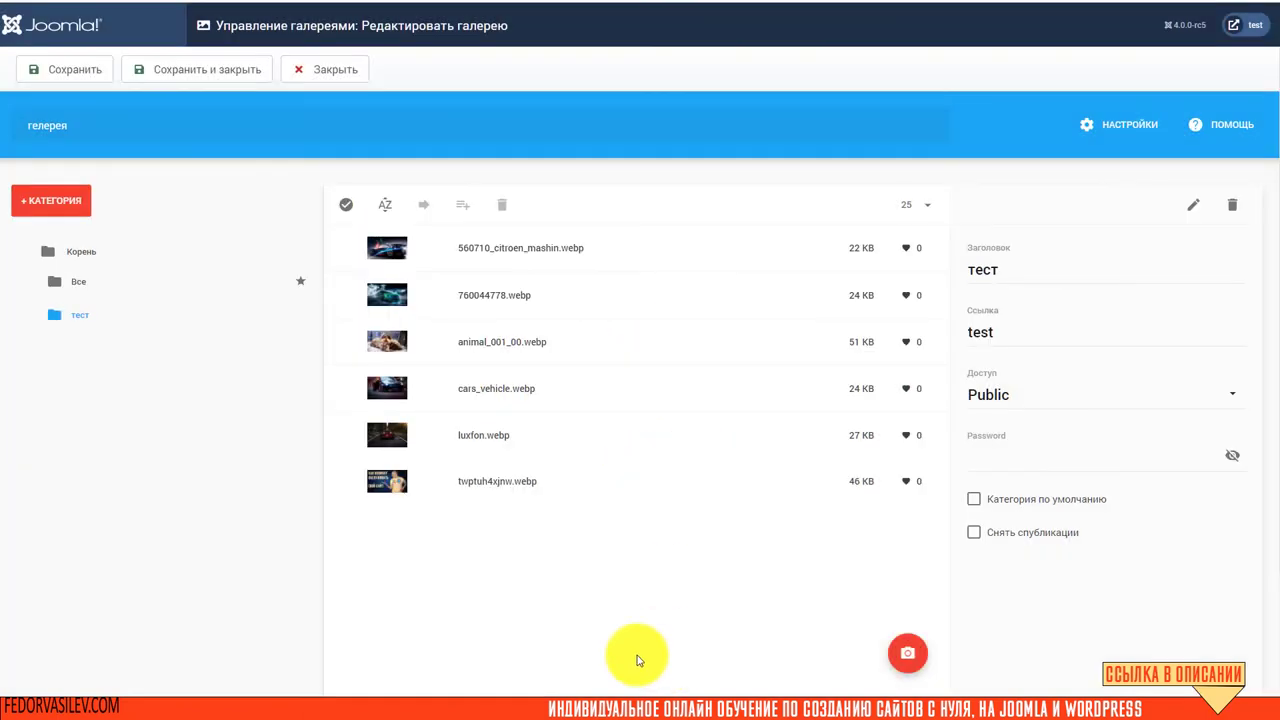
# Select the newly added video entry to review its properties, and save the gallery.
pyautogui.click(346, 481)
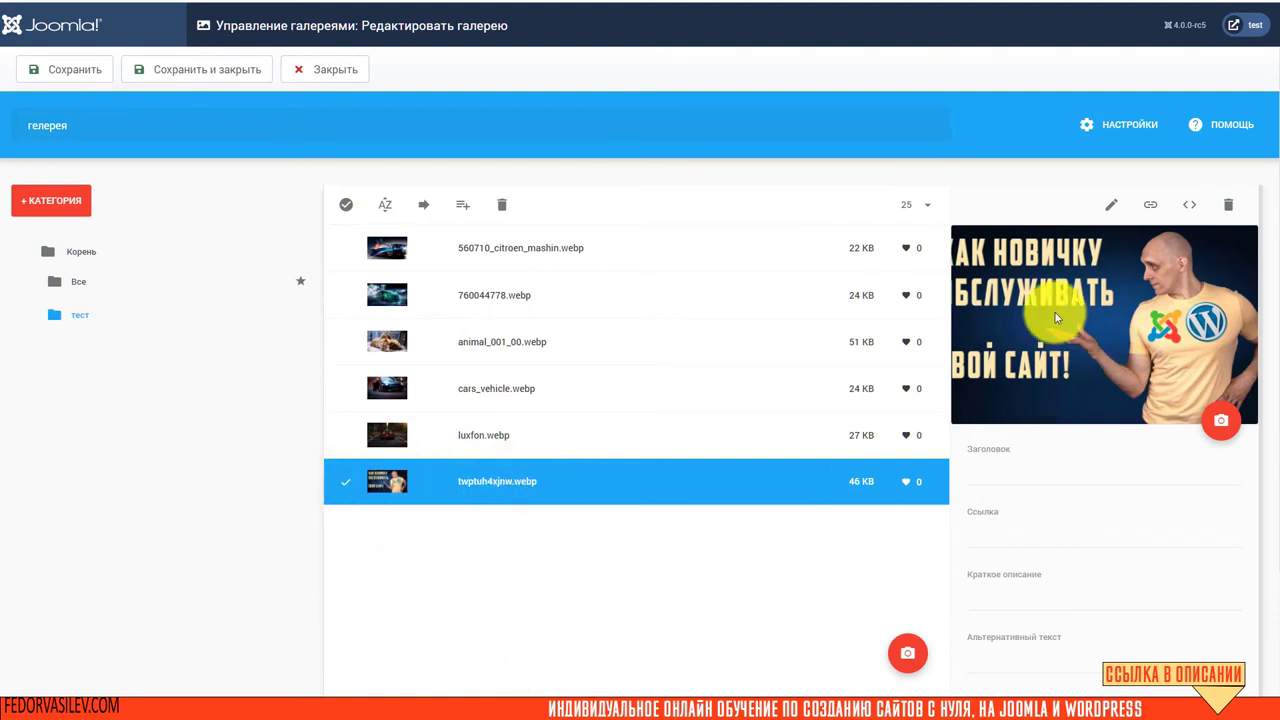
pyautogui.scroll(-1, 1118, 320)
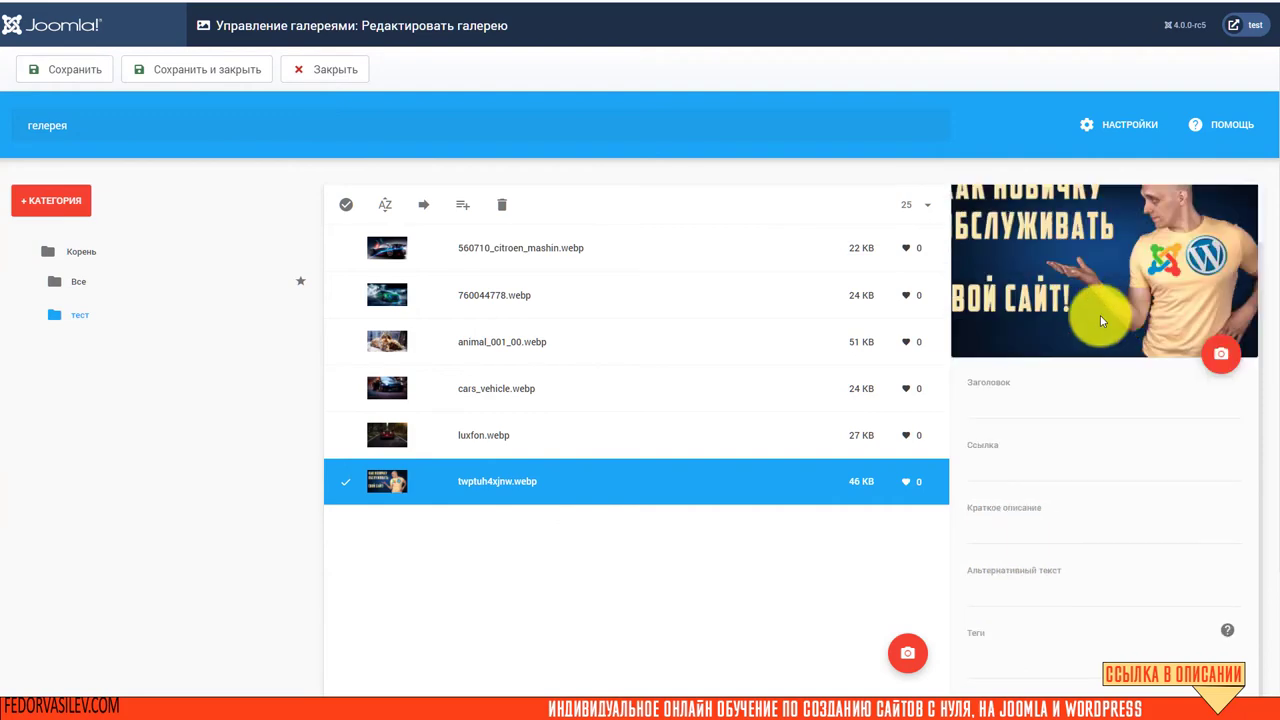
pyautogui.click(62, 72)
# Refresh the article page on the public site, play the gallery video muted, and close it.
pyautogui.click(282, 1)
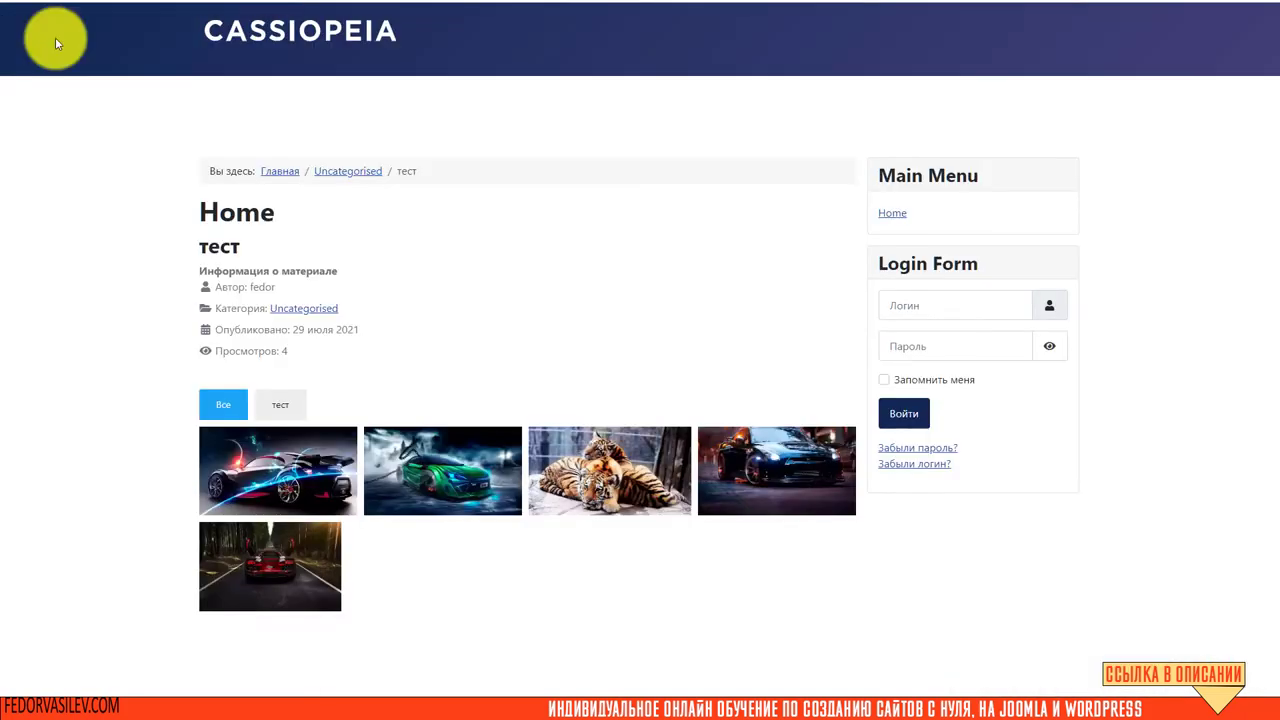
pyautogui.press('F5')
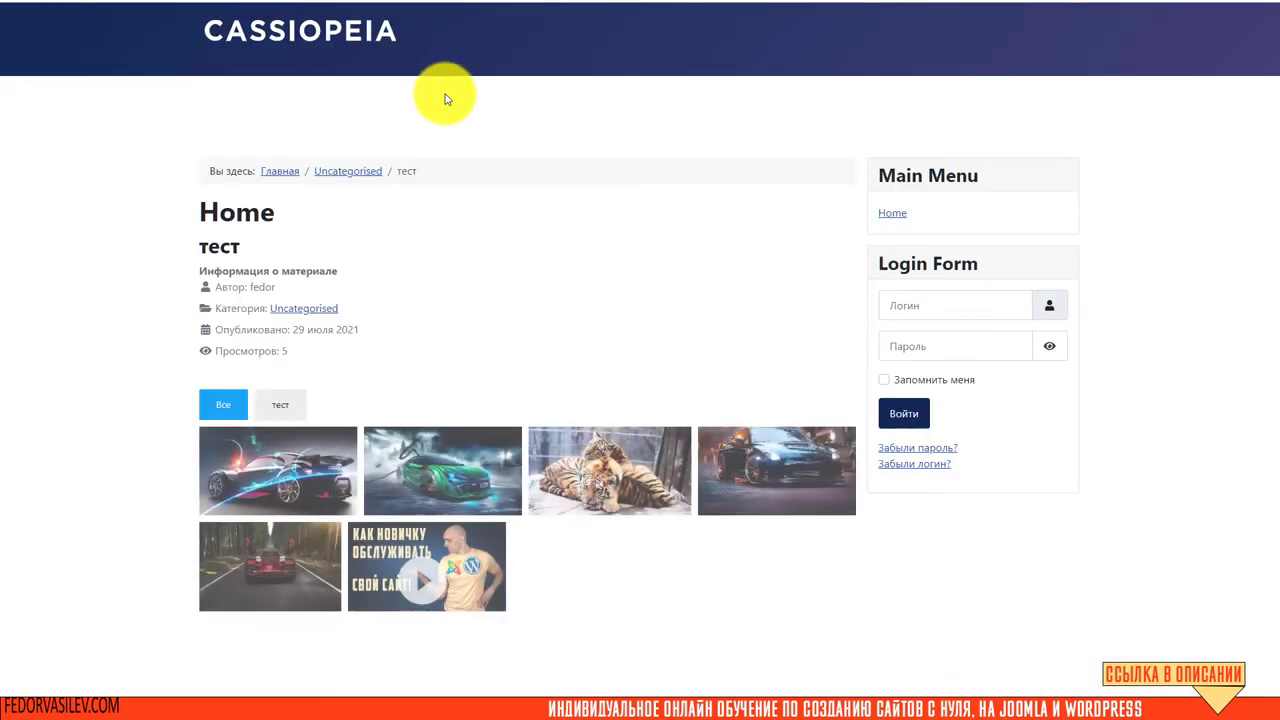
pyautogui.click(420, 585)
pyautogui.click(420, 588)
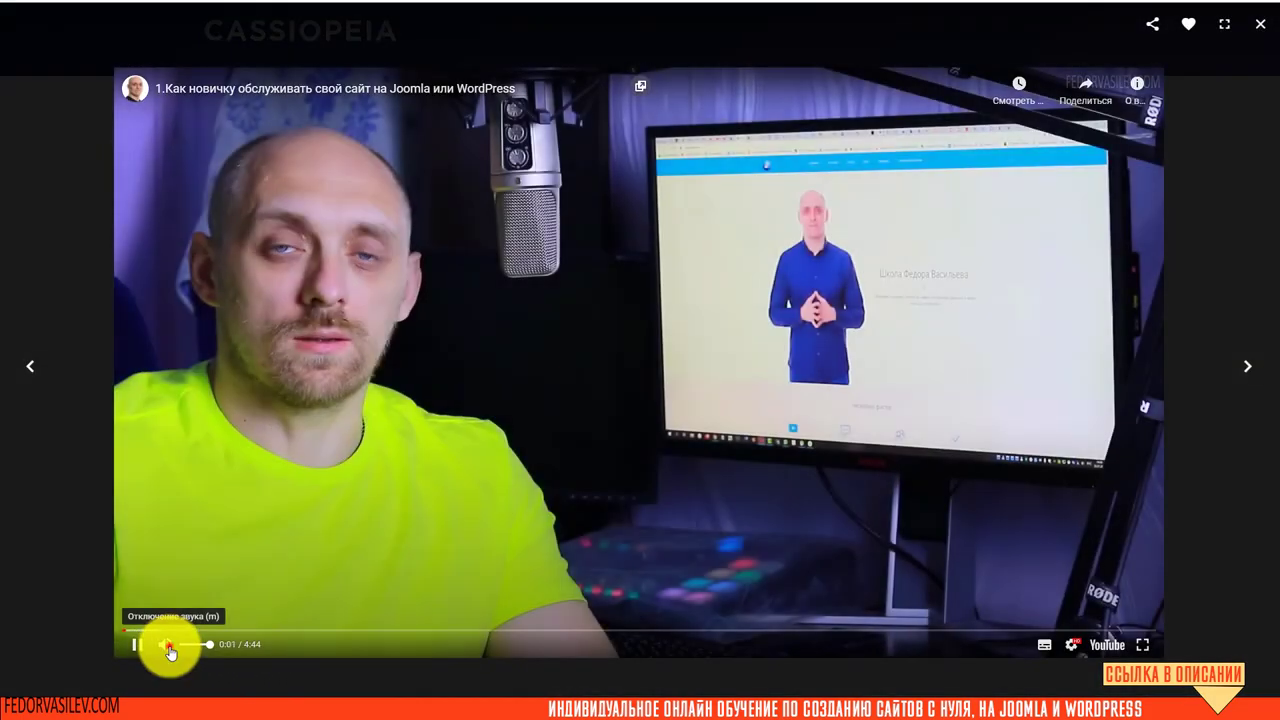
pyautogui.click(169, 648)
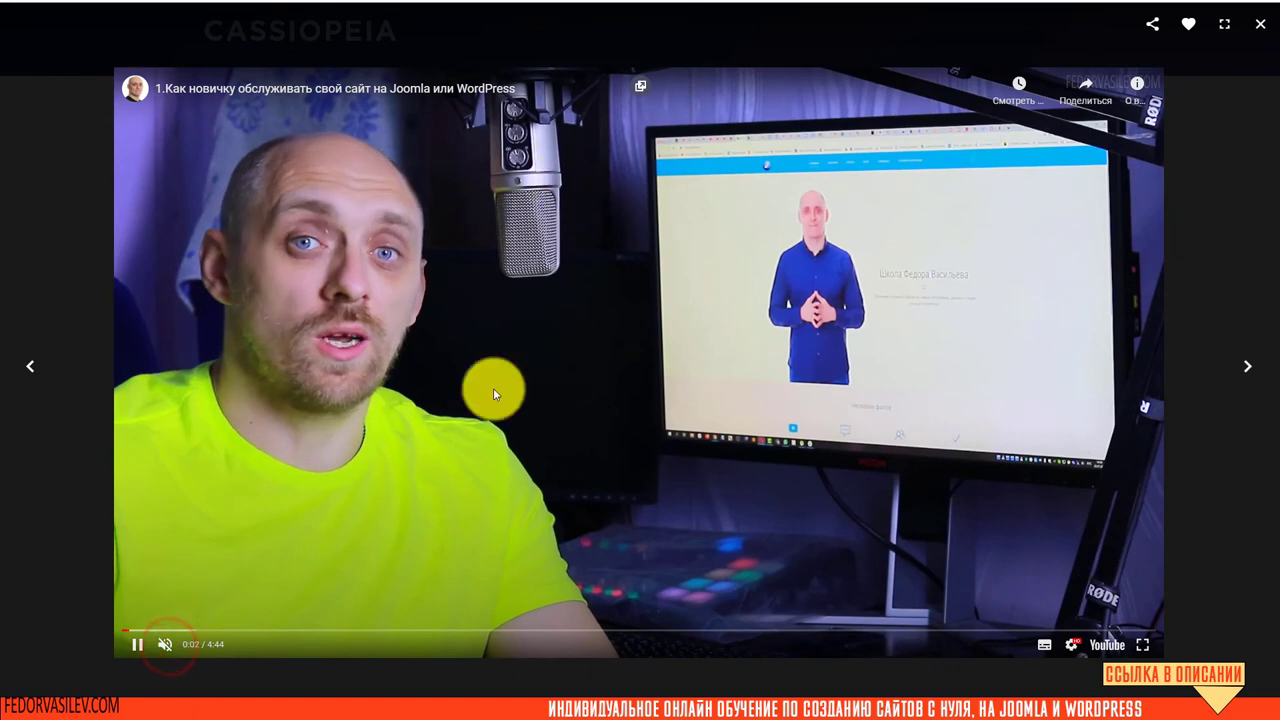
pyautogui.click(1259, 23)
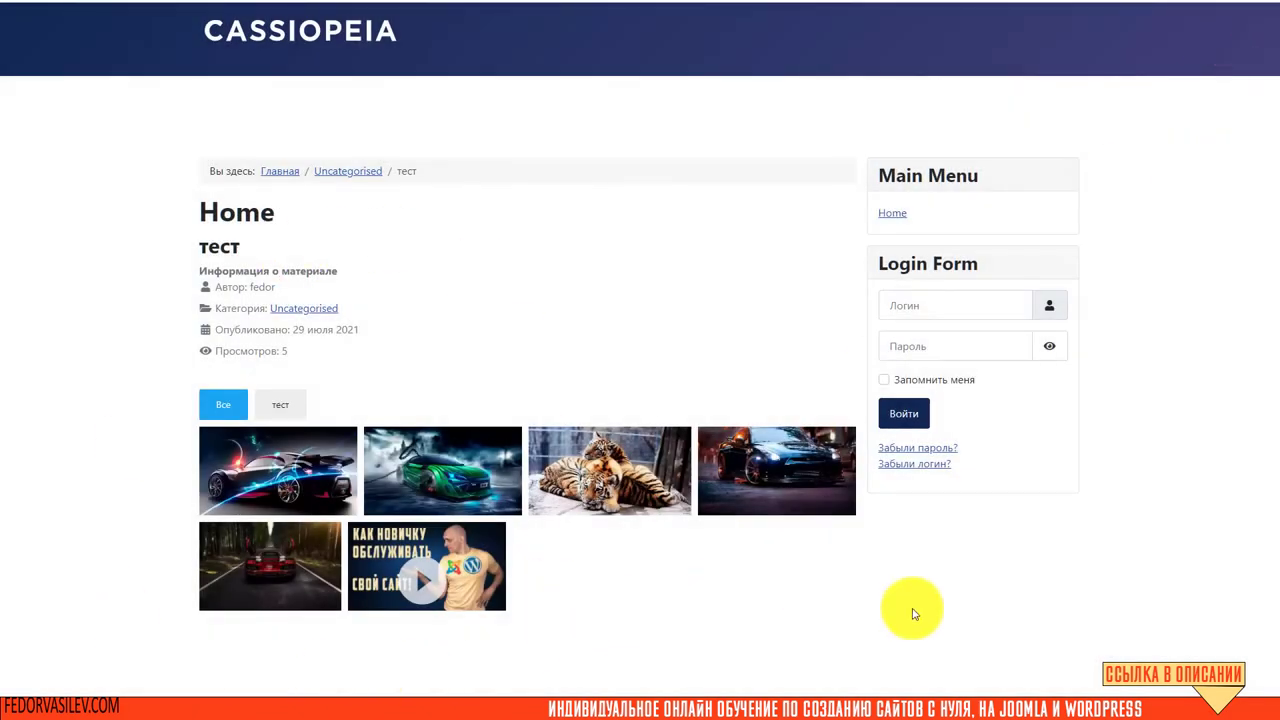
# Back in the gallery editor, set the lightbox Slide Animation to Slide and apply the settings.
pyautogui.hotkey('ctrl', 'Tab')
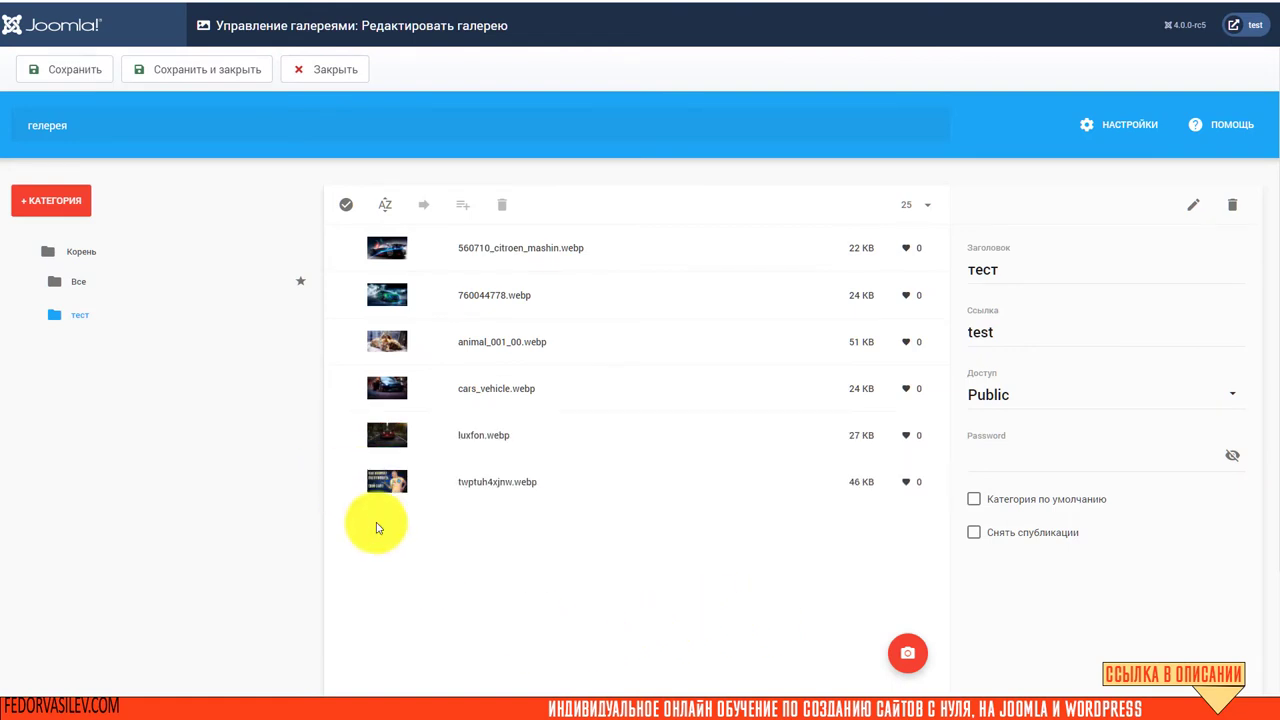
pyautogui.click(1116, 128)
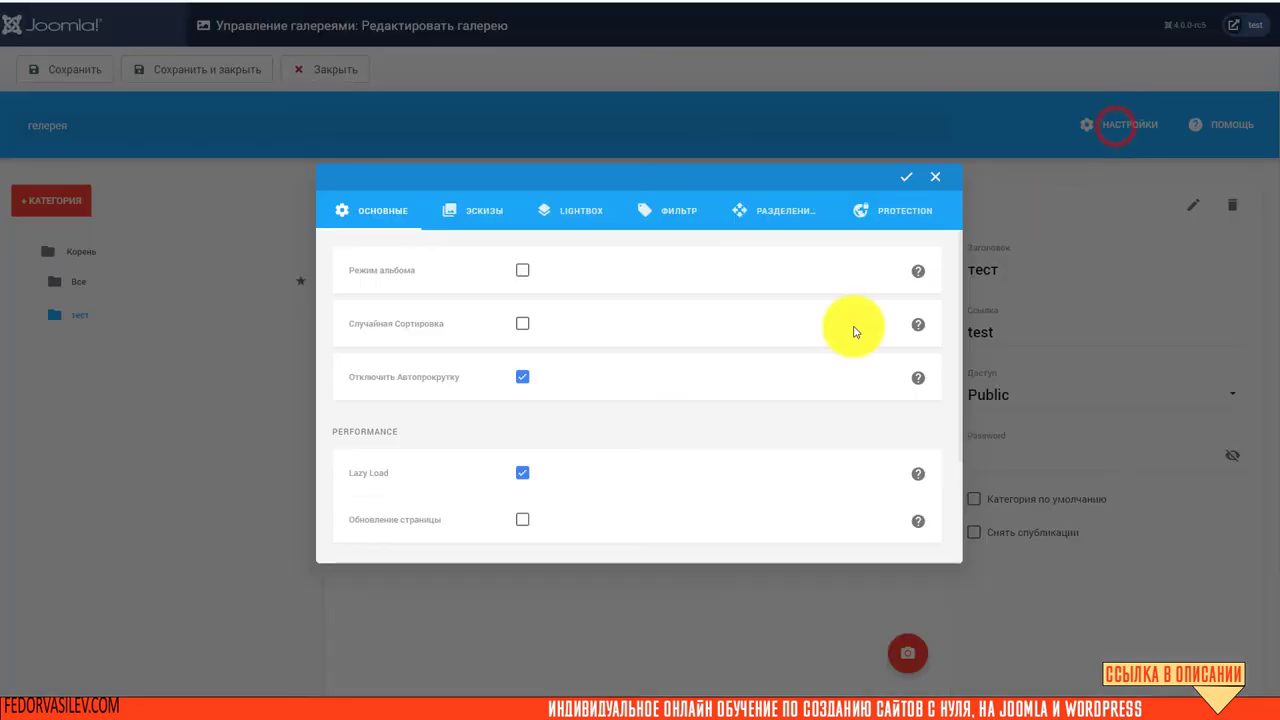
pyautogui.click(566, 212)
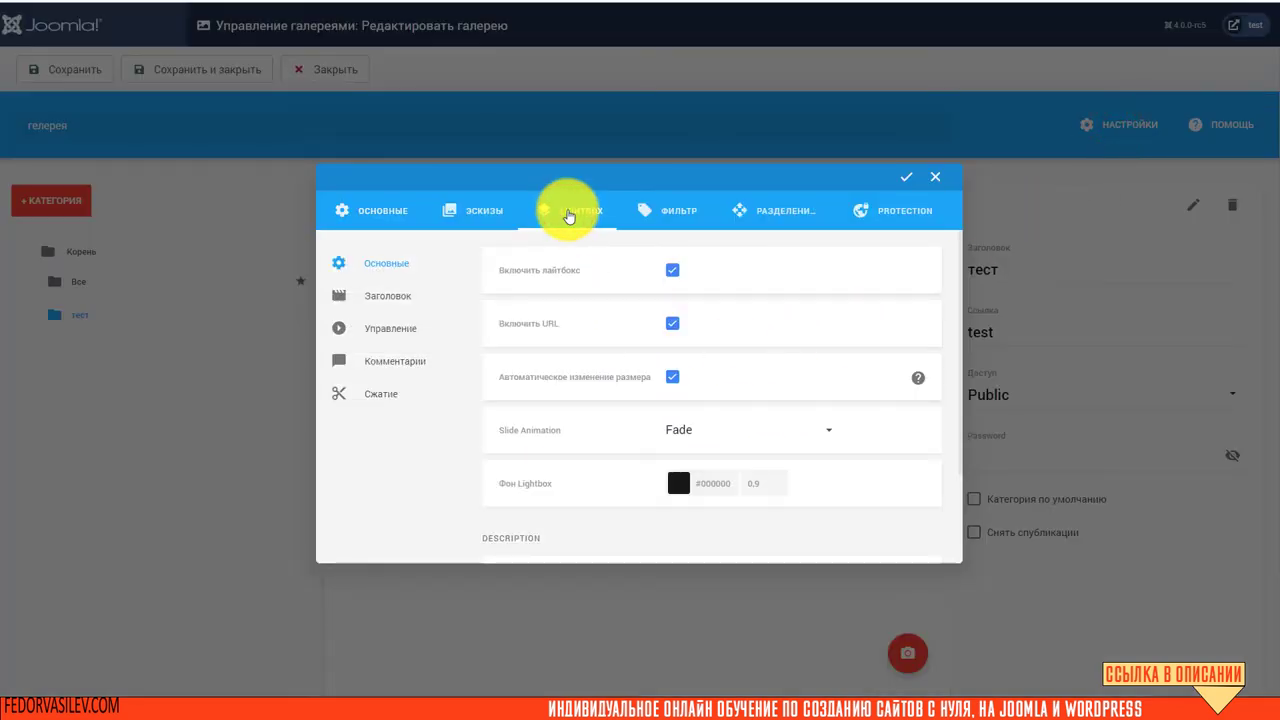
pyautogui.click(690, 437)
pyautogui.click(697, 383)
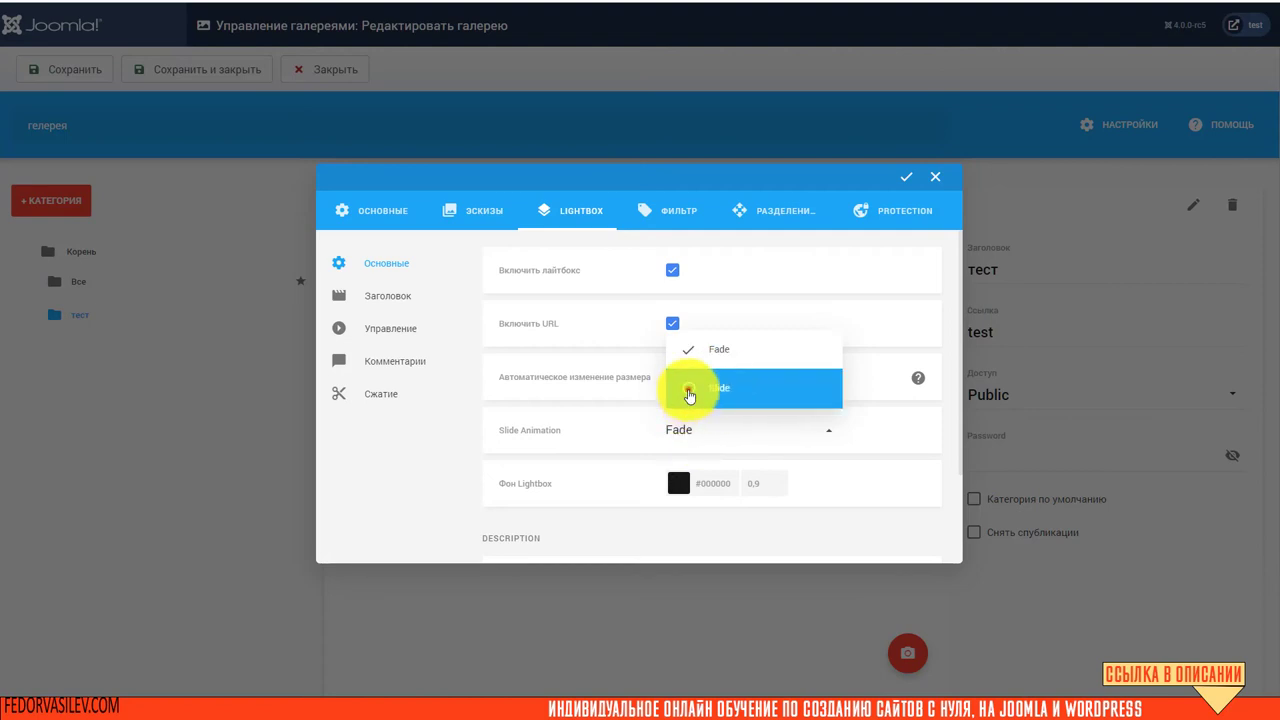
pyautogui.click(689, 396)
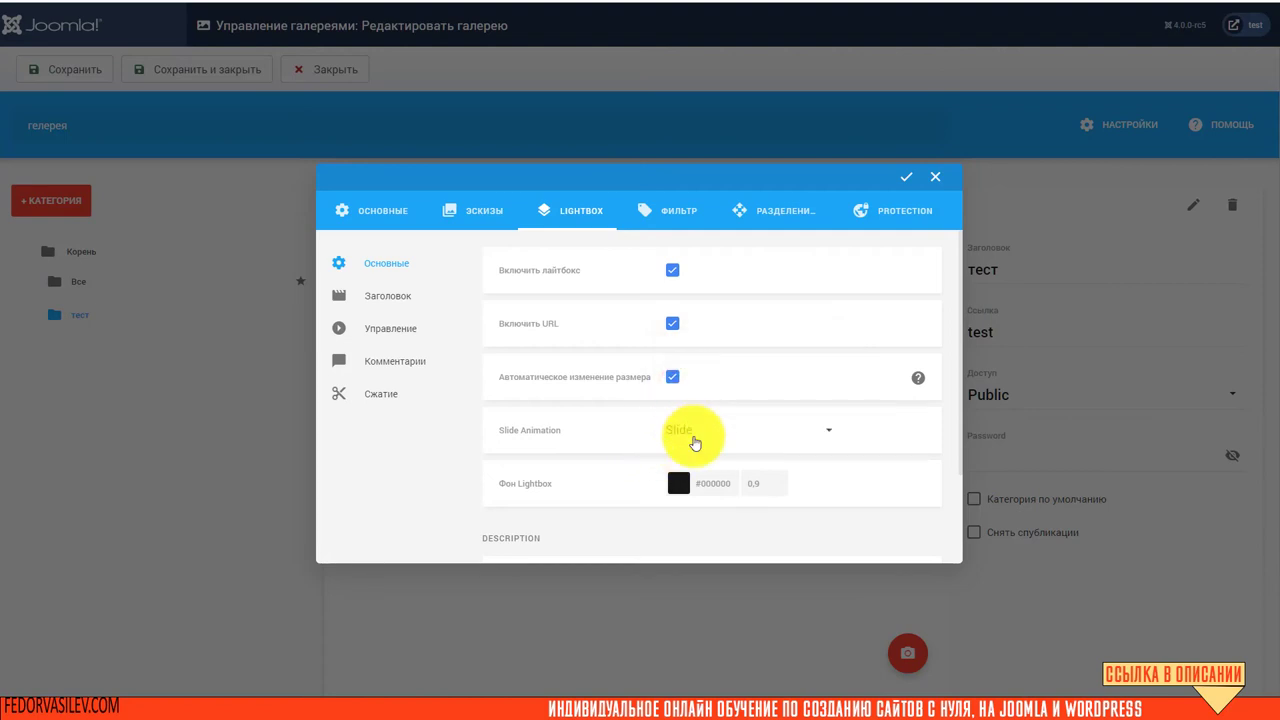
pyautogui.click(903, 185)
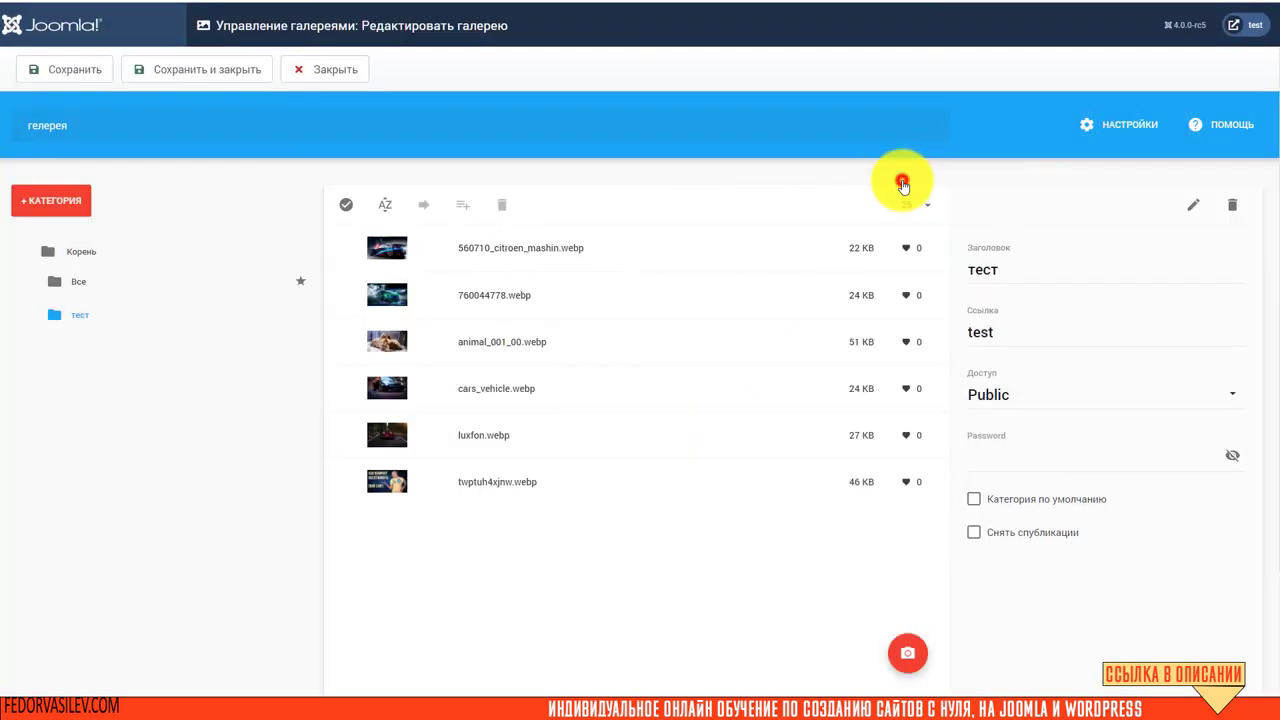
# Save the gallery and refresh the article page on the public site.
pyautogui.click(80, 73)
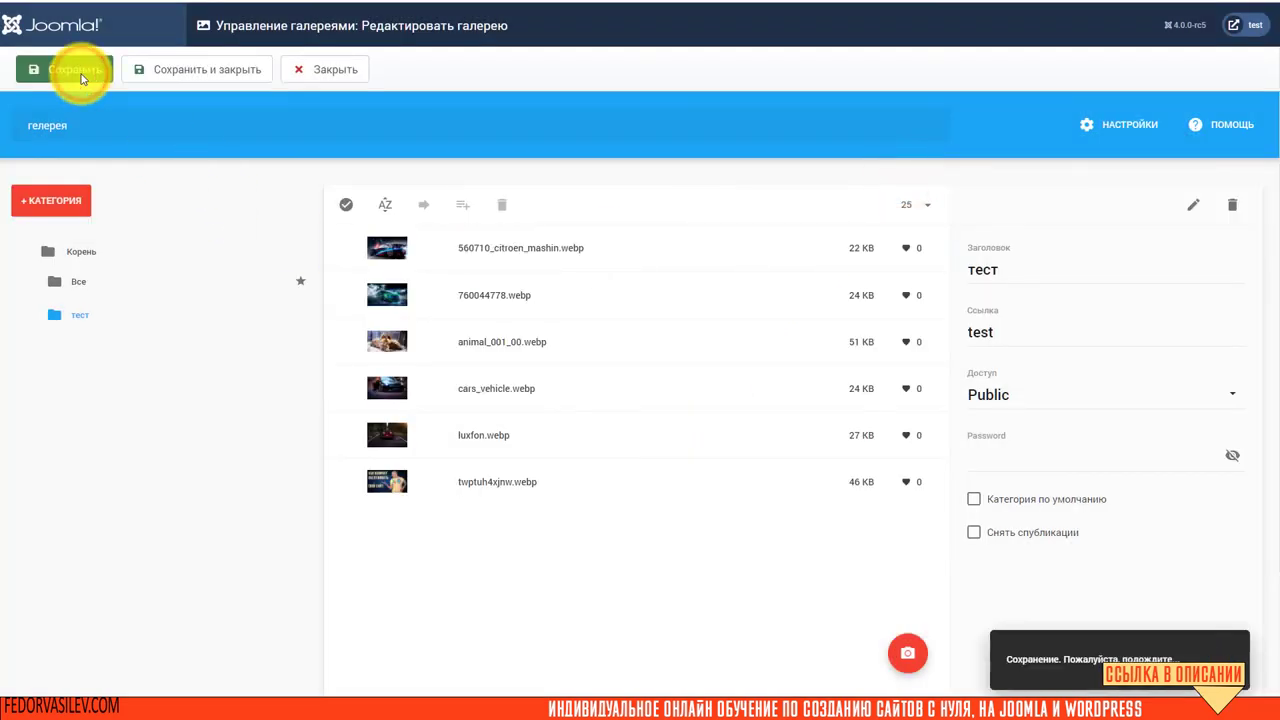
pyautogui.click(65, 3)
pyautogui.press('F5')
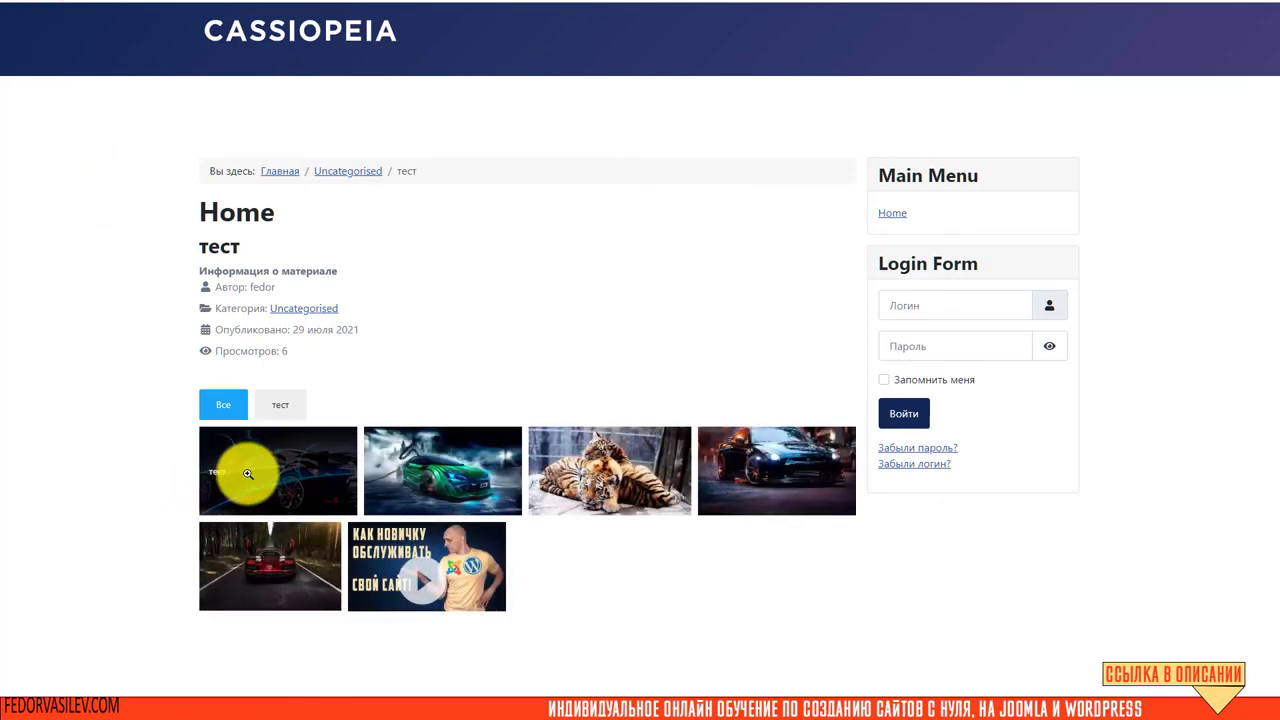
# Open the first gallery image in the lightbox, page back and forth through the images and video to check the slide transition, and close it.
pyautogui.click(247, 473)
pyautogui.click(1246, 372)
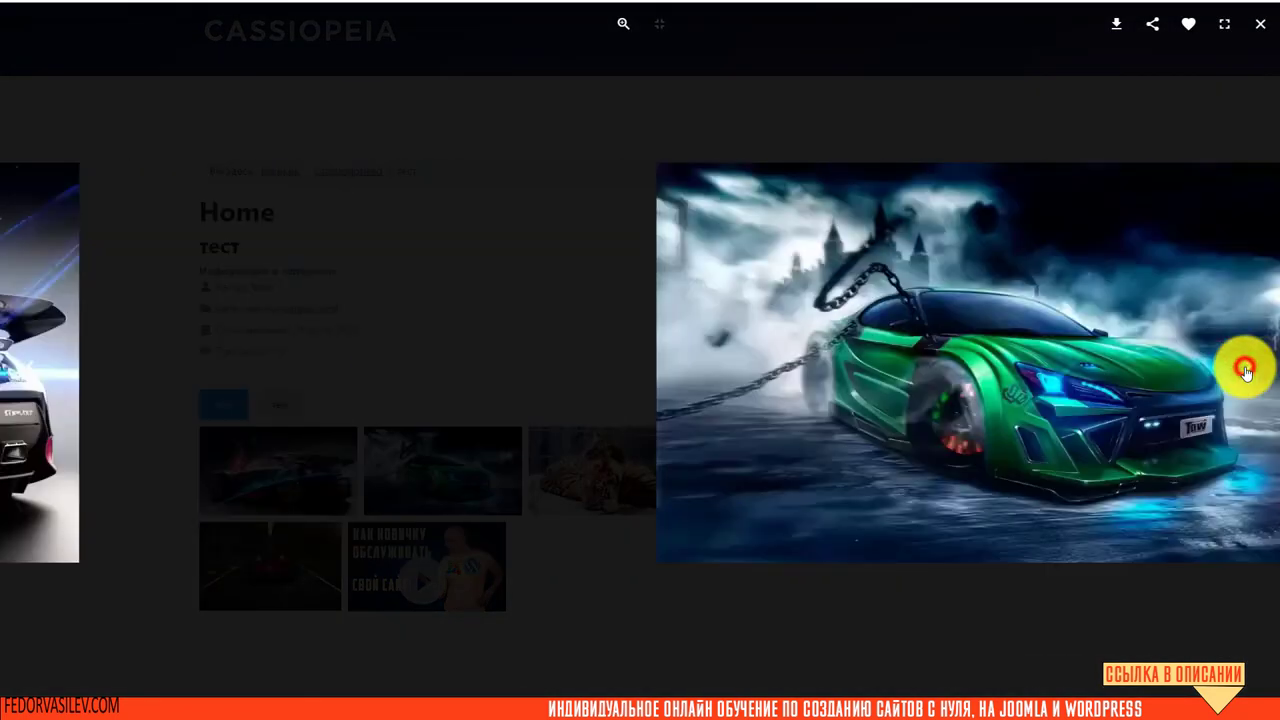
pyautogui.click(1246, 372)
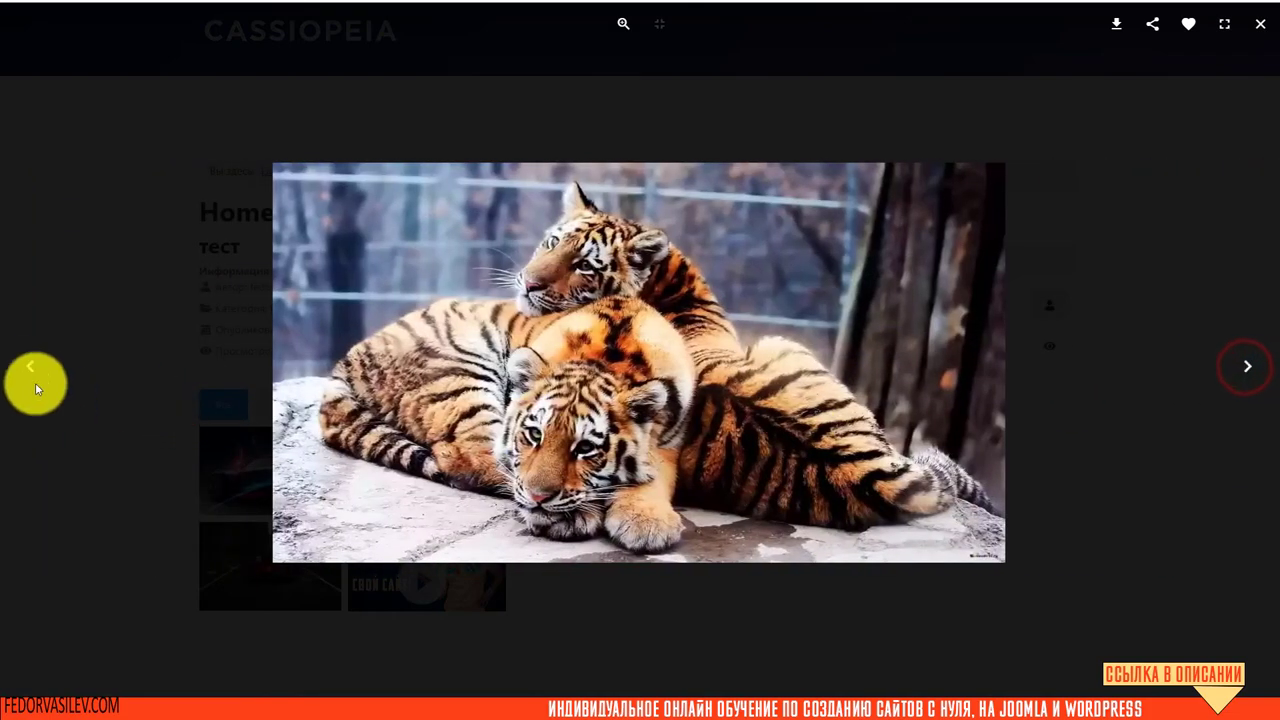
pyautogui.click(31, 366)
pyautogui.click(1246, 368)
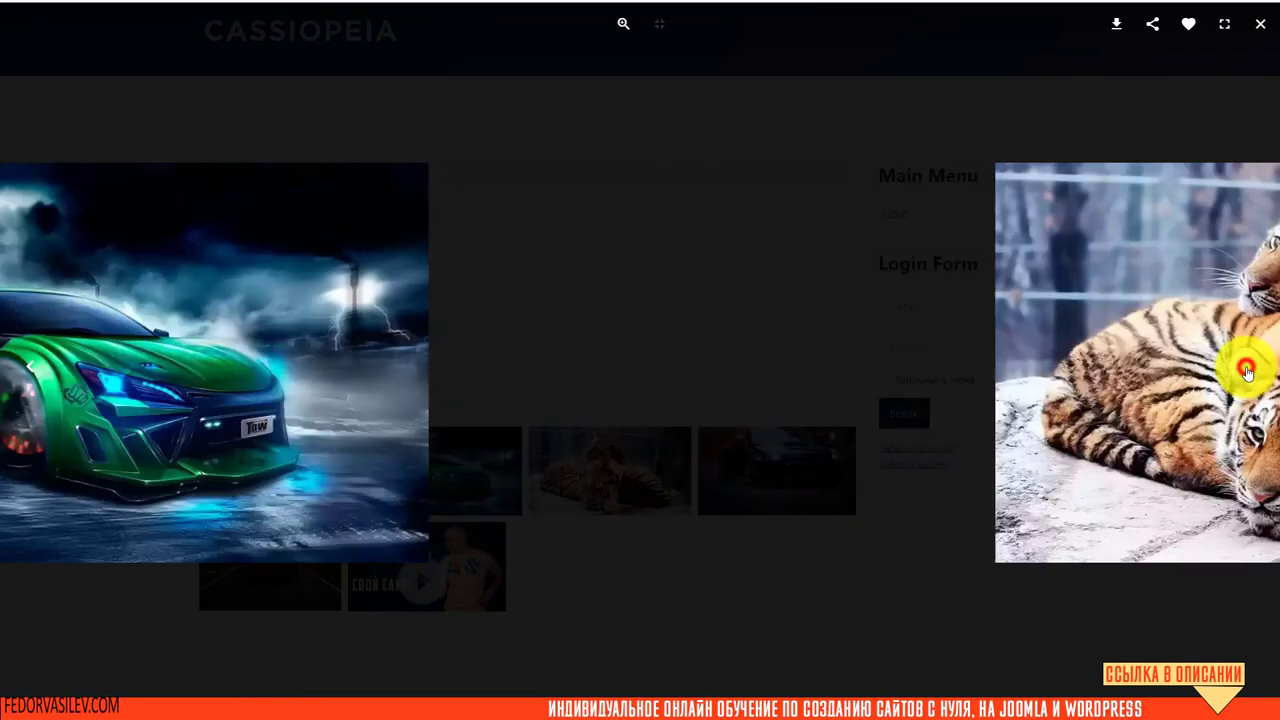
pyautogui.click(1246, 368)
pyautogui.click(1246, 372)
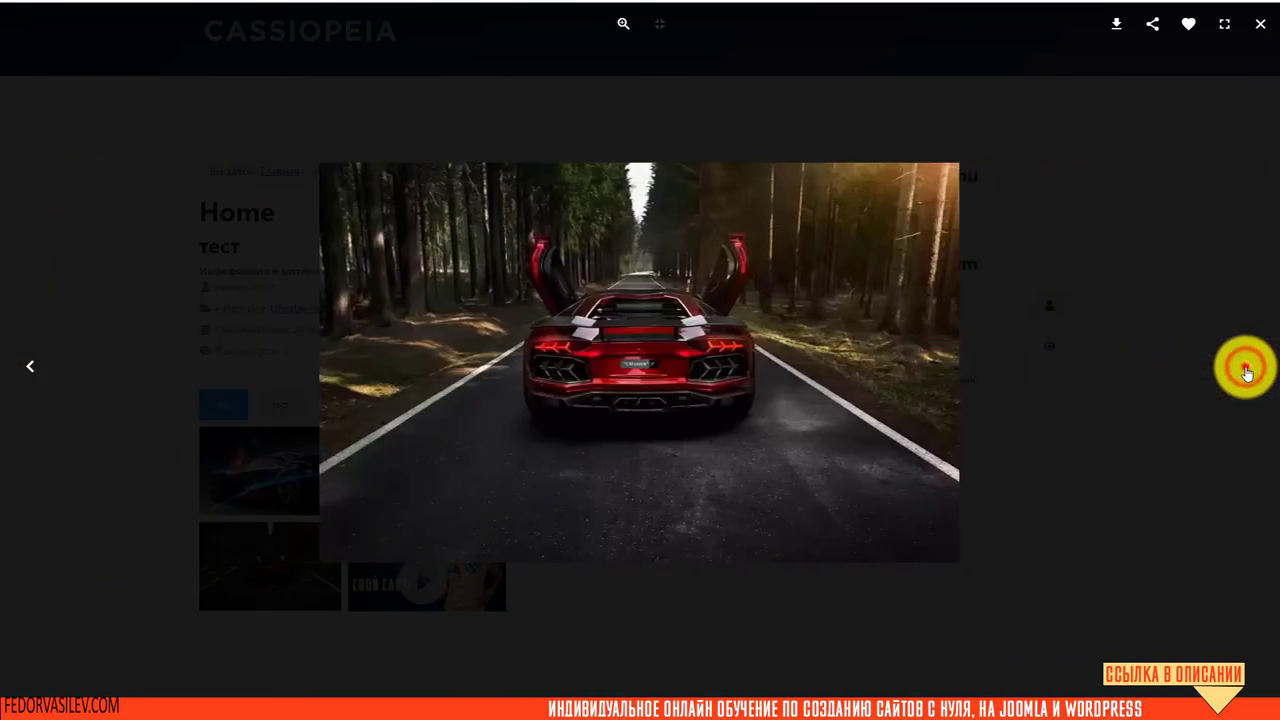
pyautogui.click(1246, 372)
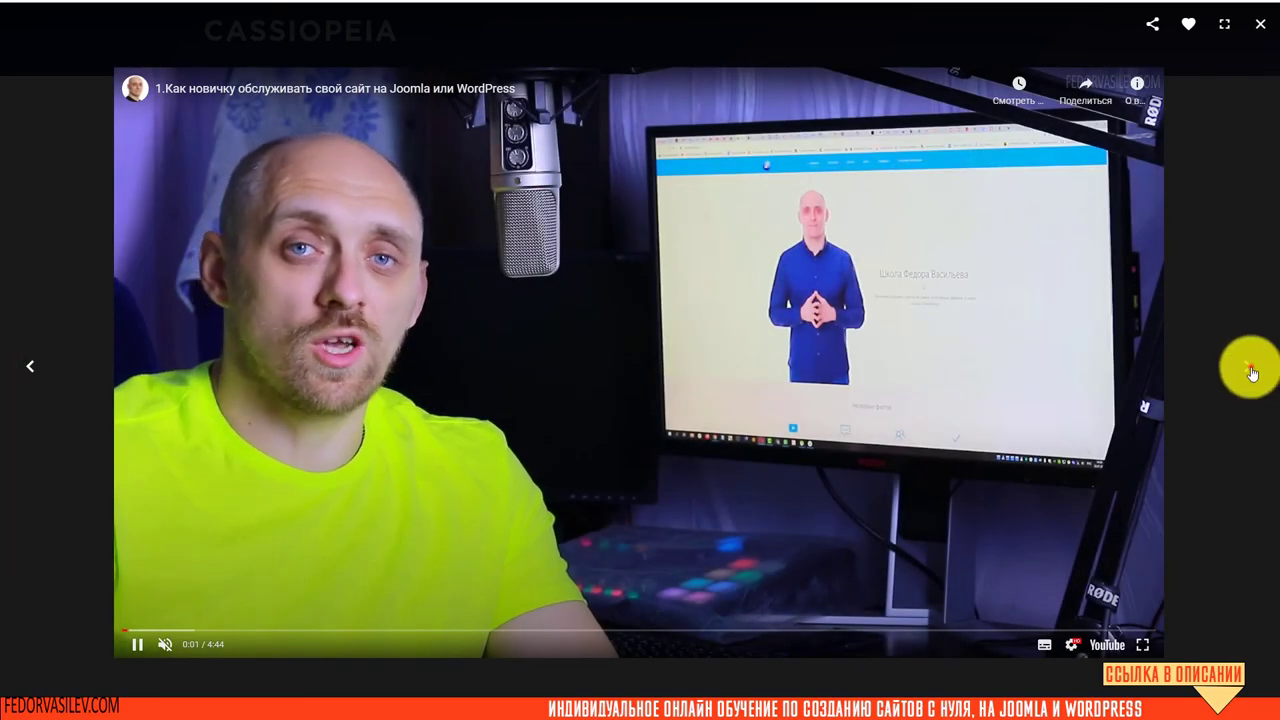
pyautogui.click(1250, 370)
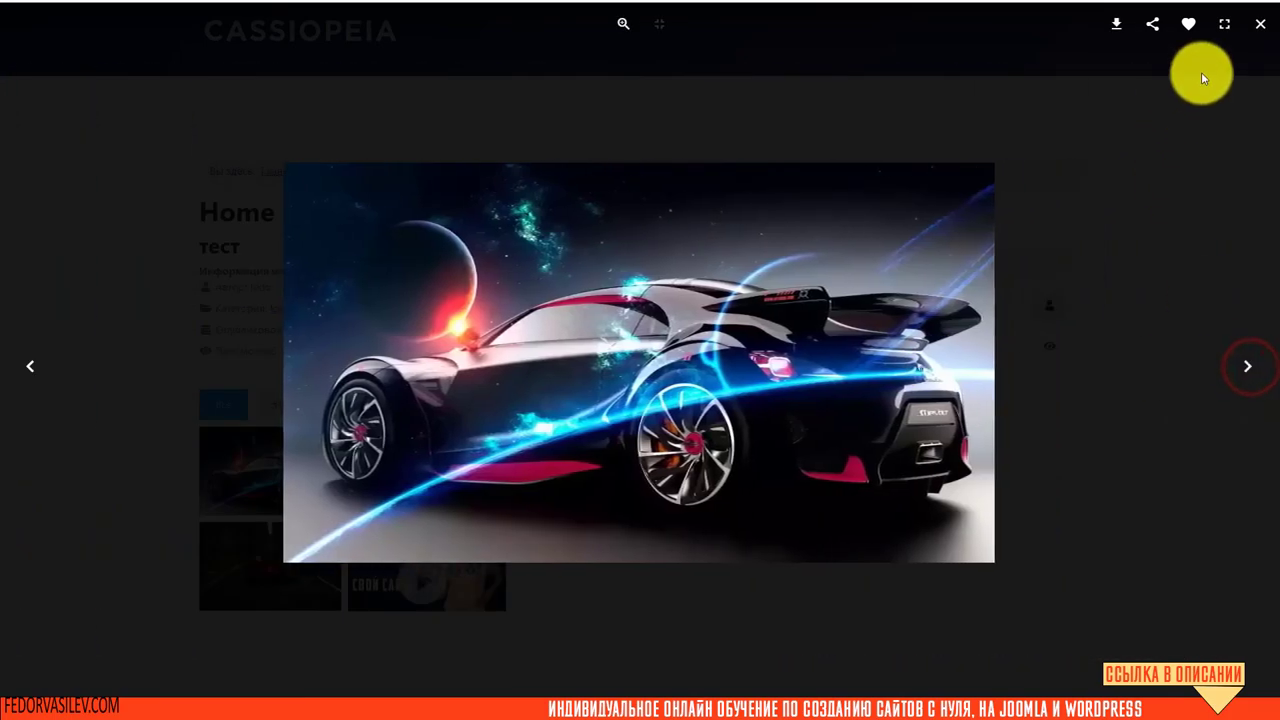
pyautogui.click(1262, 24)
pyautogui.click(724, 510)
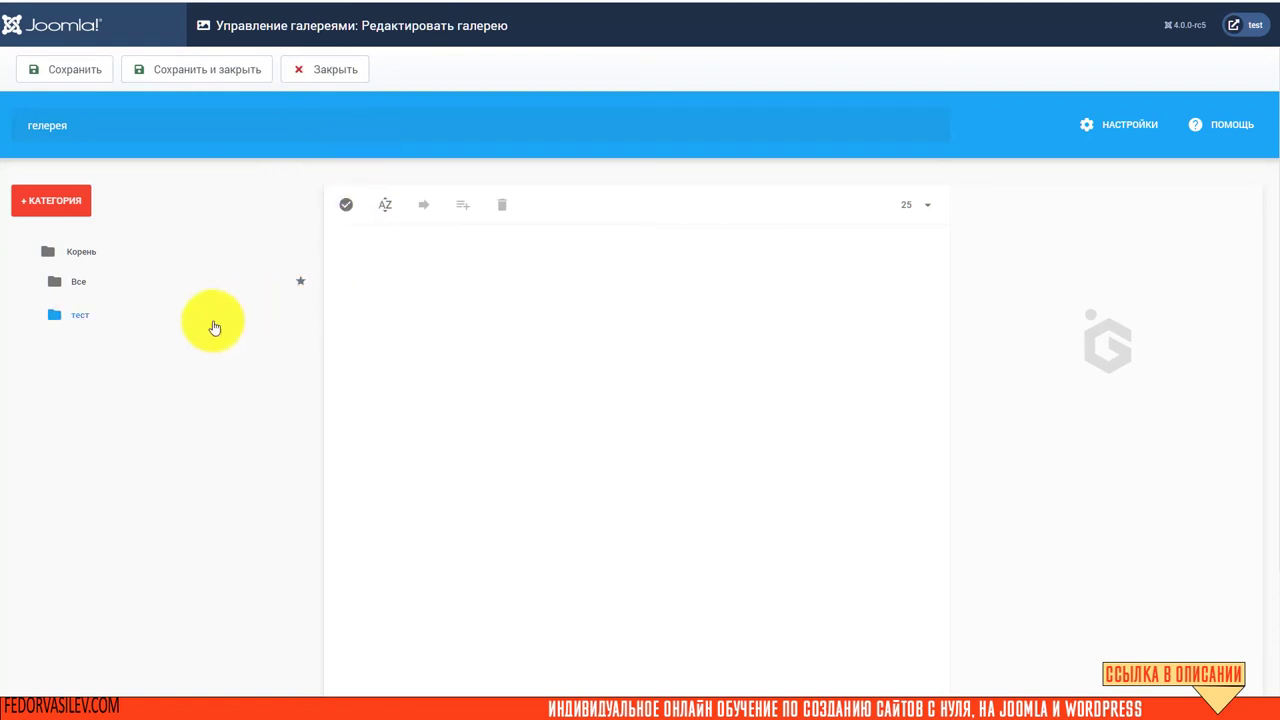
# In the gallery editor, turn off the download option in the lightbox header settings.
pyautogui.click(1116, 134)
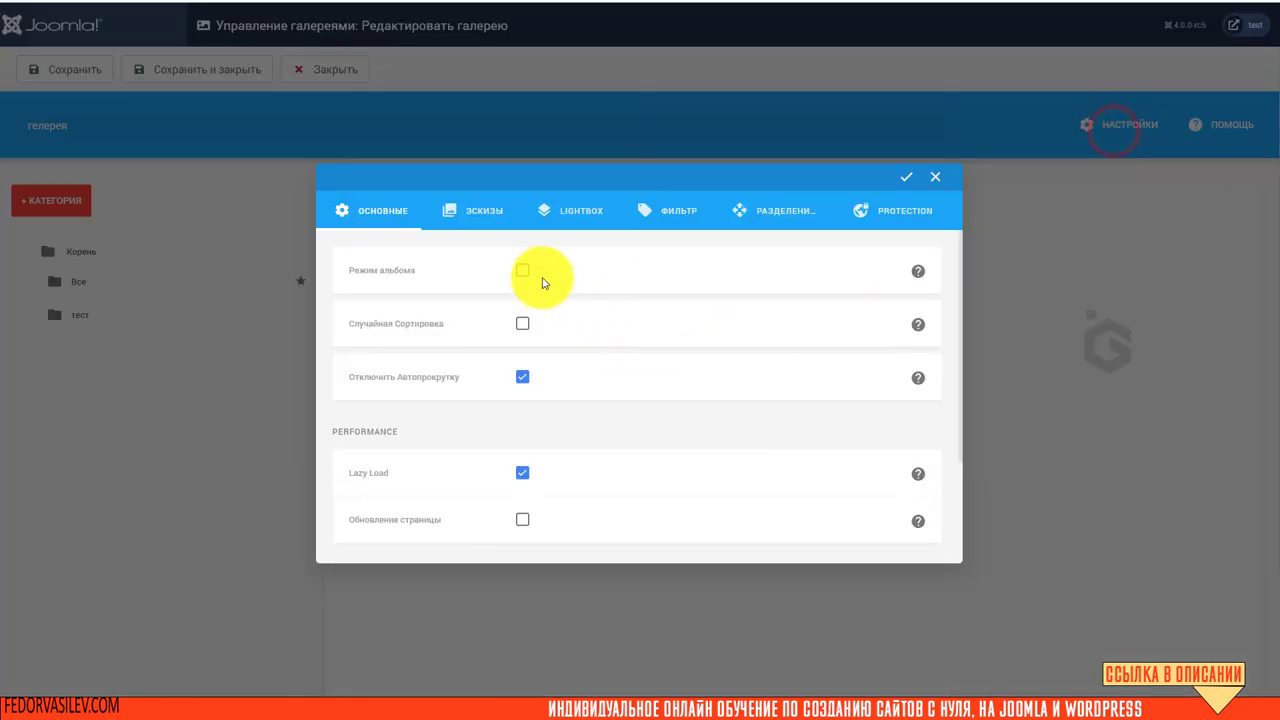
pyautogui.click(565, 215)
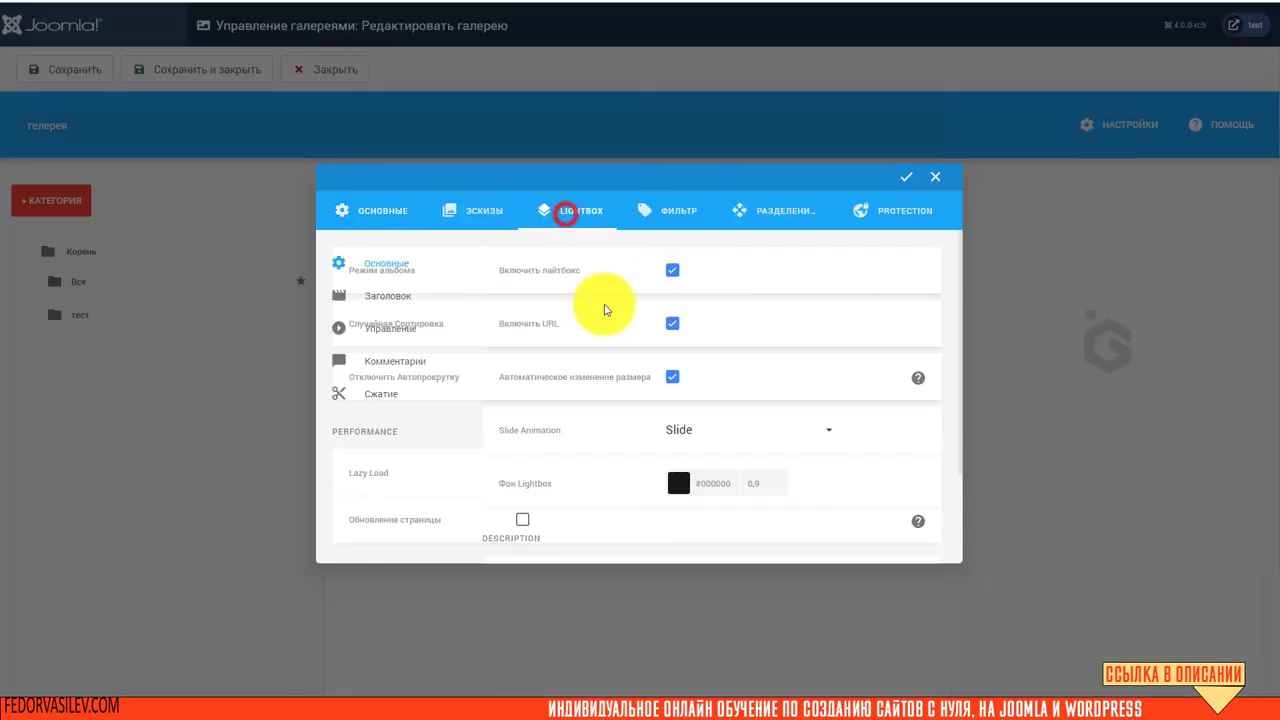
pyautogui.click(377, 299)
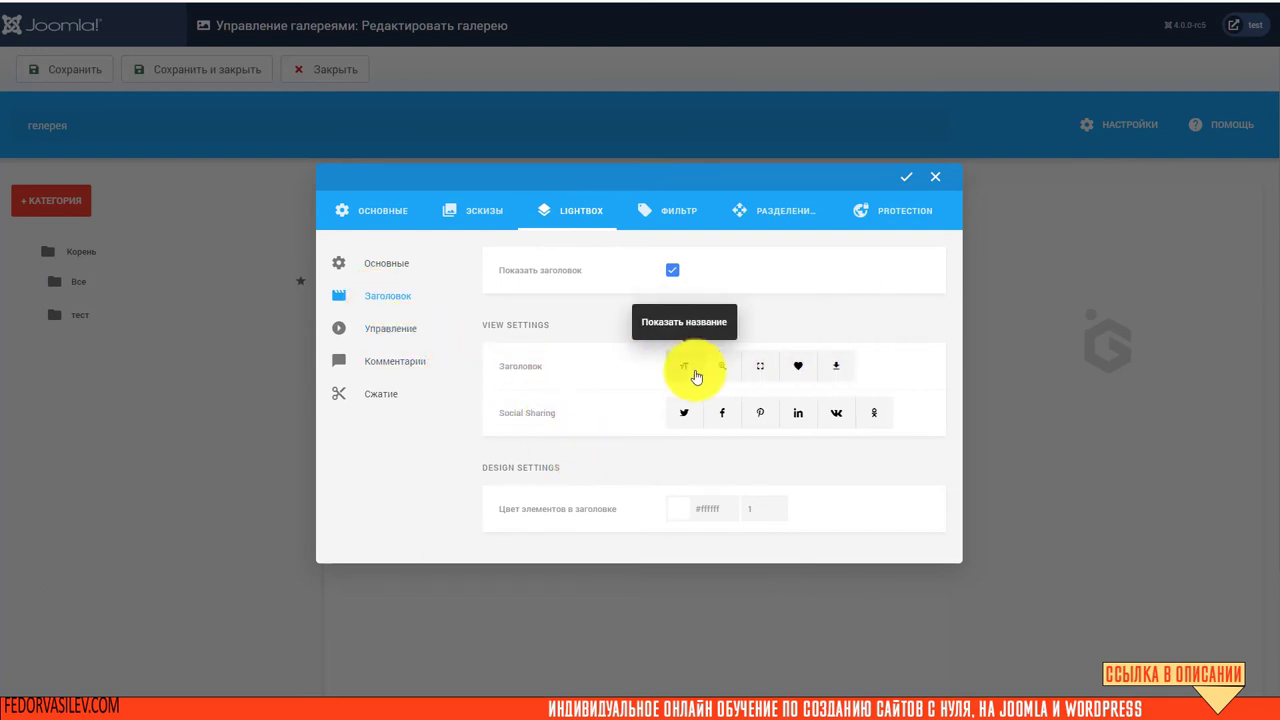
pyautogui.click(835, 367)
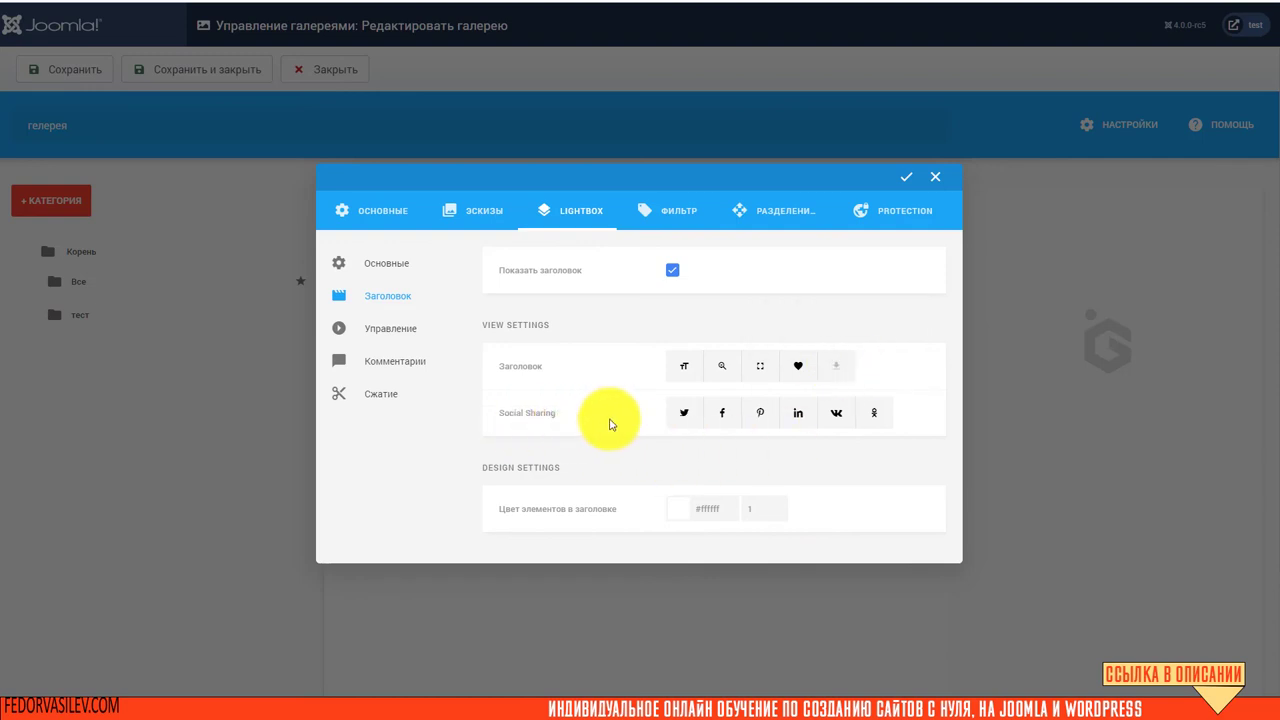
# Disable the Pinterest, Facebook and LinkedIn options under Social Sharing and apply the gallery settings.
pyautogui.click(766, 416)
pyautogui.click(722, 413)
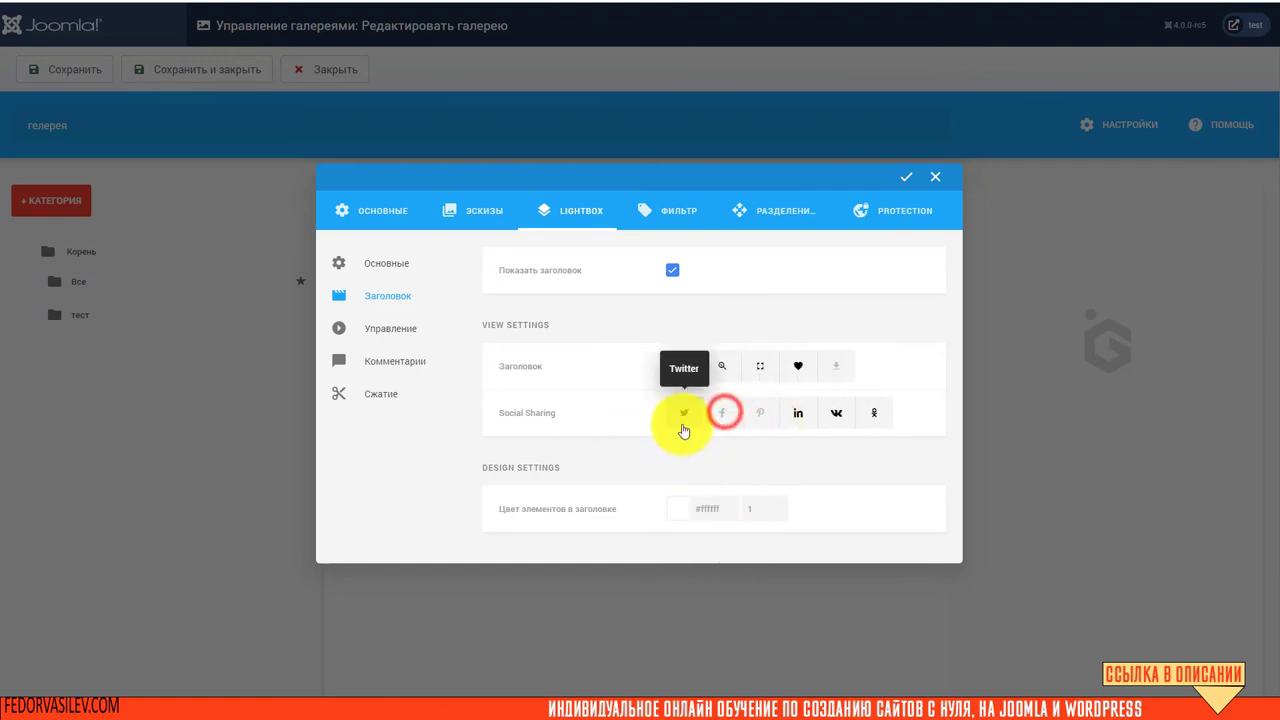
pyautogui.click(797, 413)
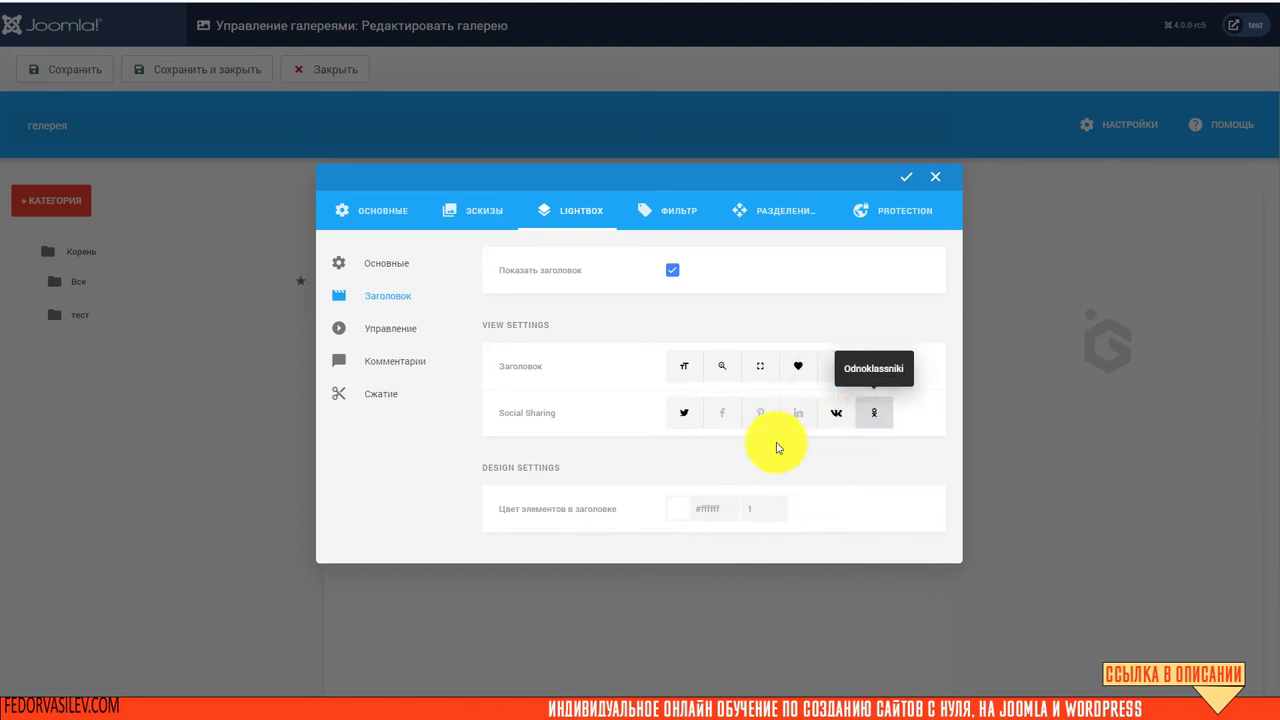
pyautogui.click(903, 178)
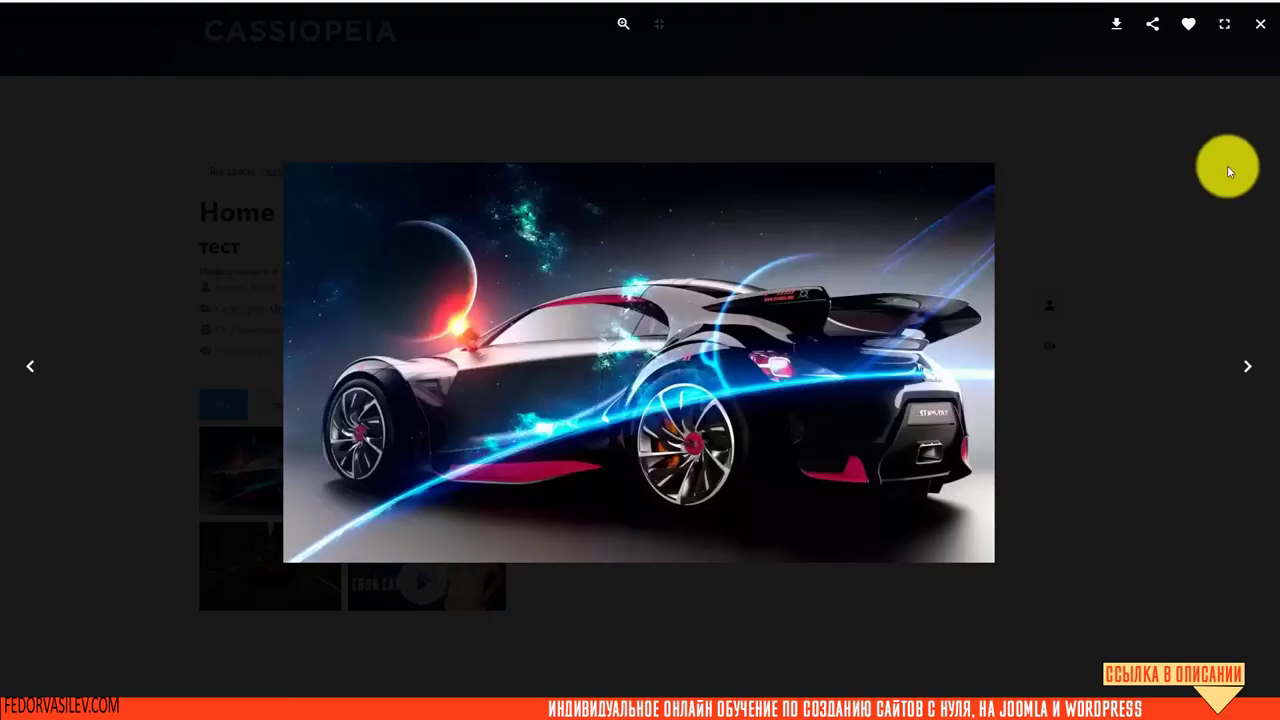
# Check the lightbox sharing options on the public article page, refresh the page, and reopen the first image to compare its header and sharing options.
pyautogui.click(1155, 26)
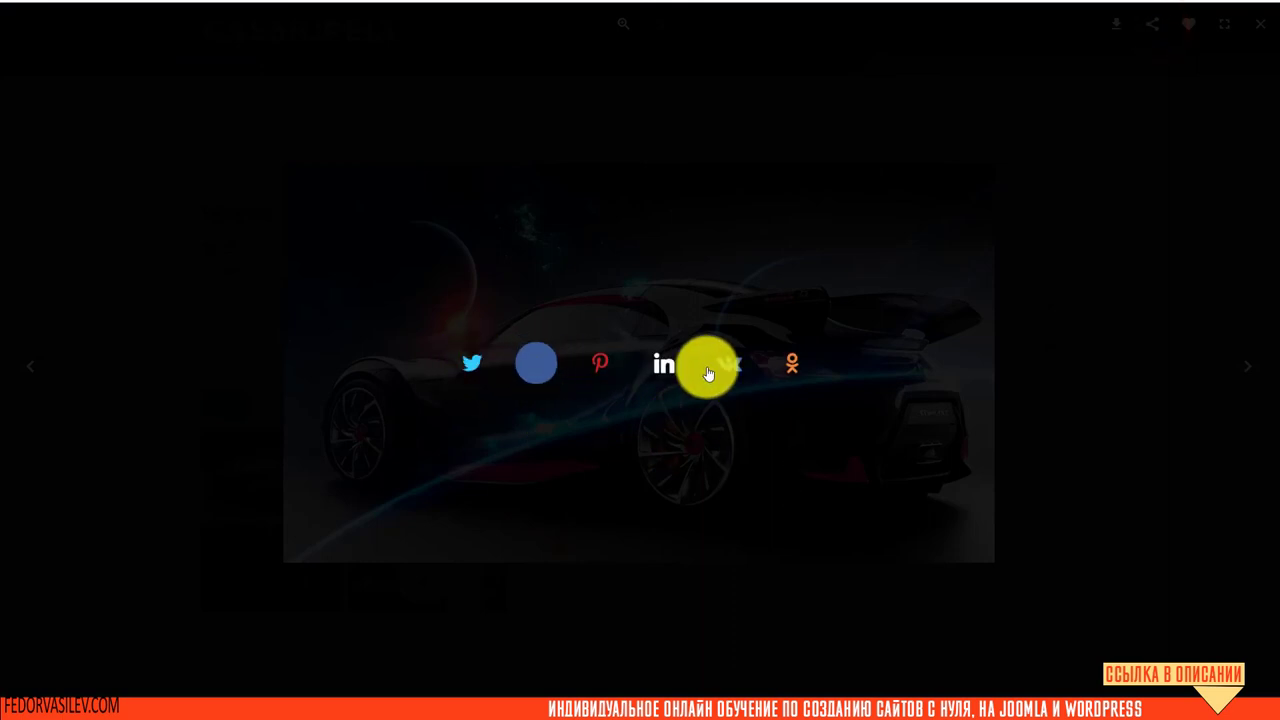
pyautogui.click(49, 38)
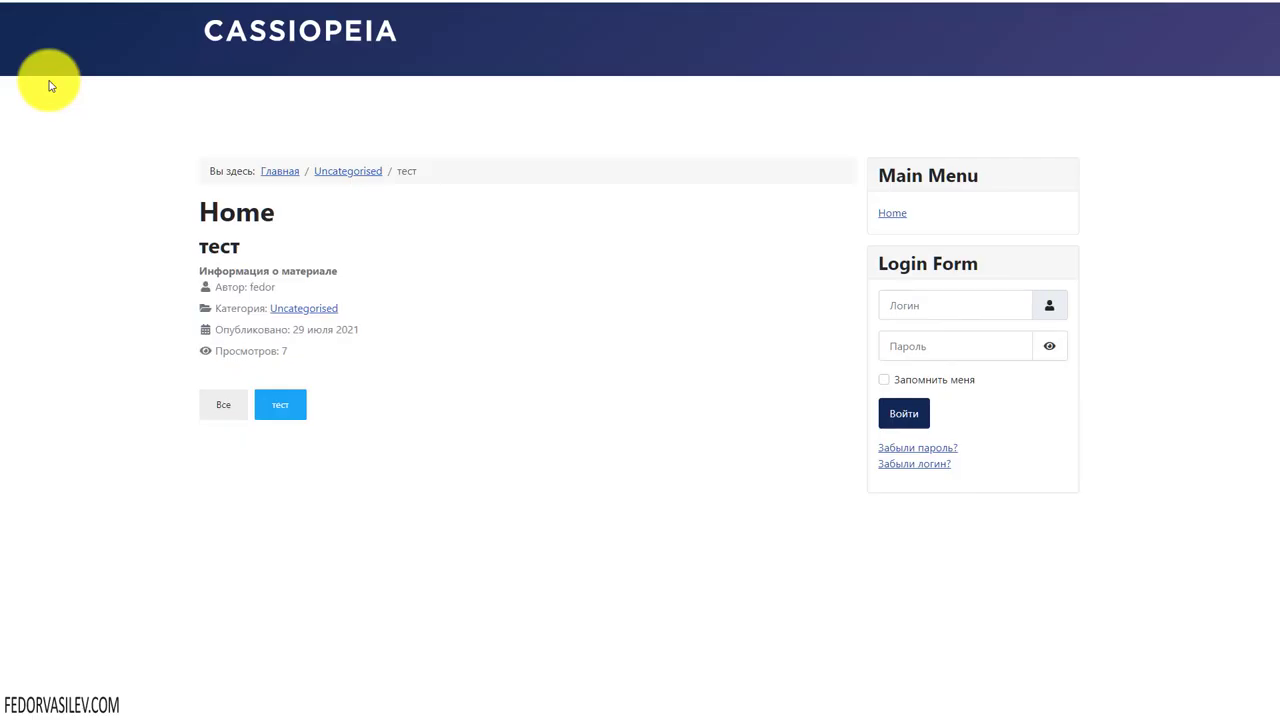
pyautogui.click(248, 459)
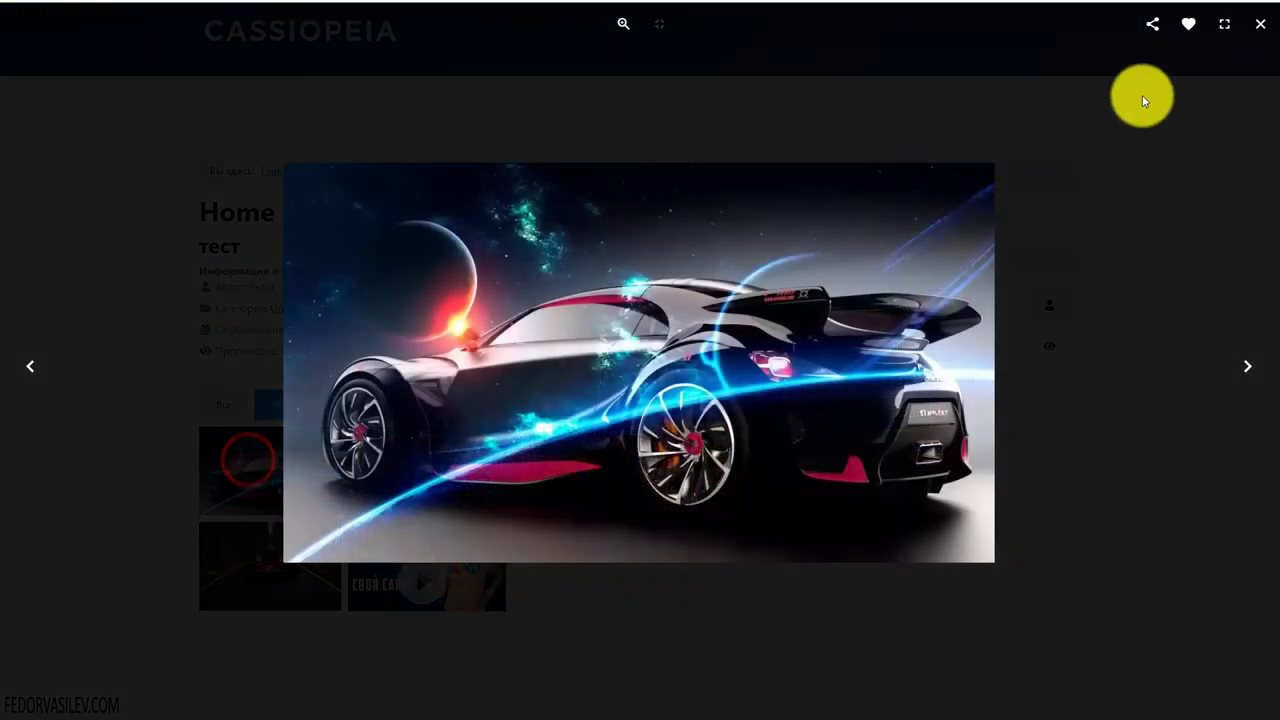
pyautogui.click(1149, 27)
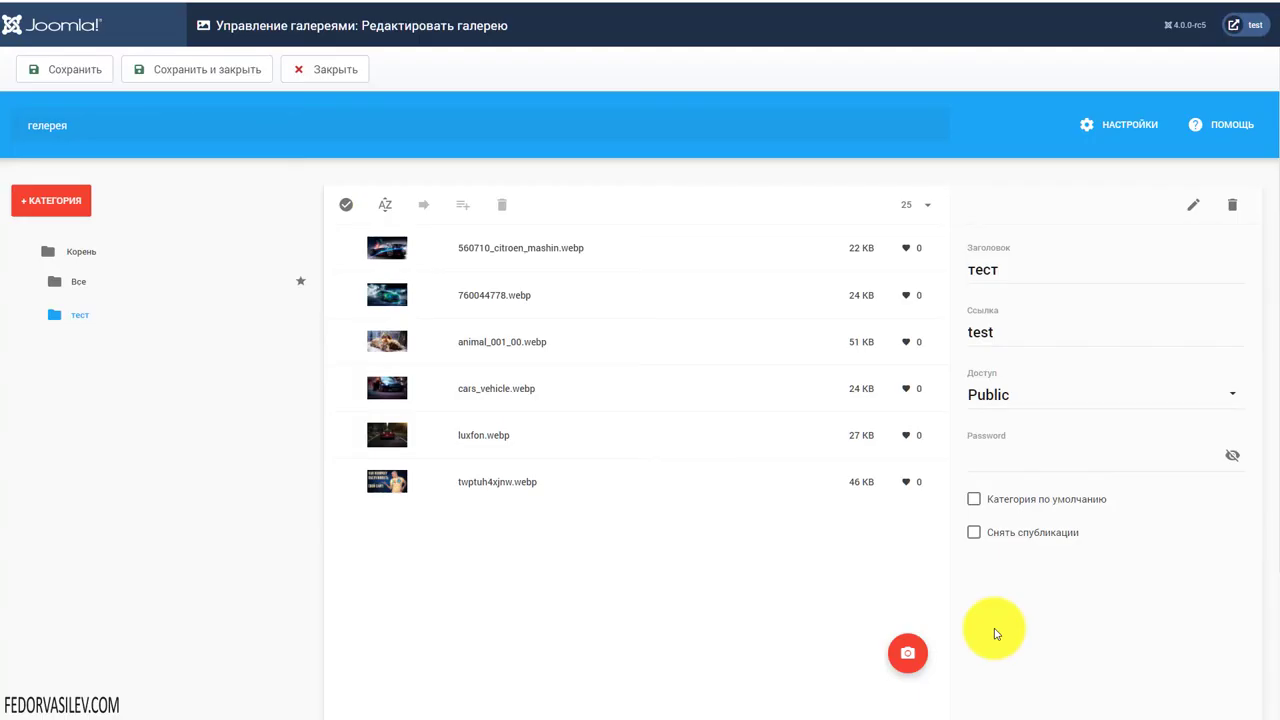
# Open 560710_citroen_mashin.webp in the Photo Editor and try adjusting the corner of its crop frame.
pyautogui.rightClick(630, 250)
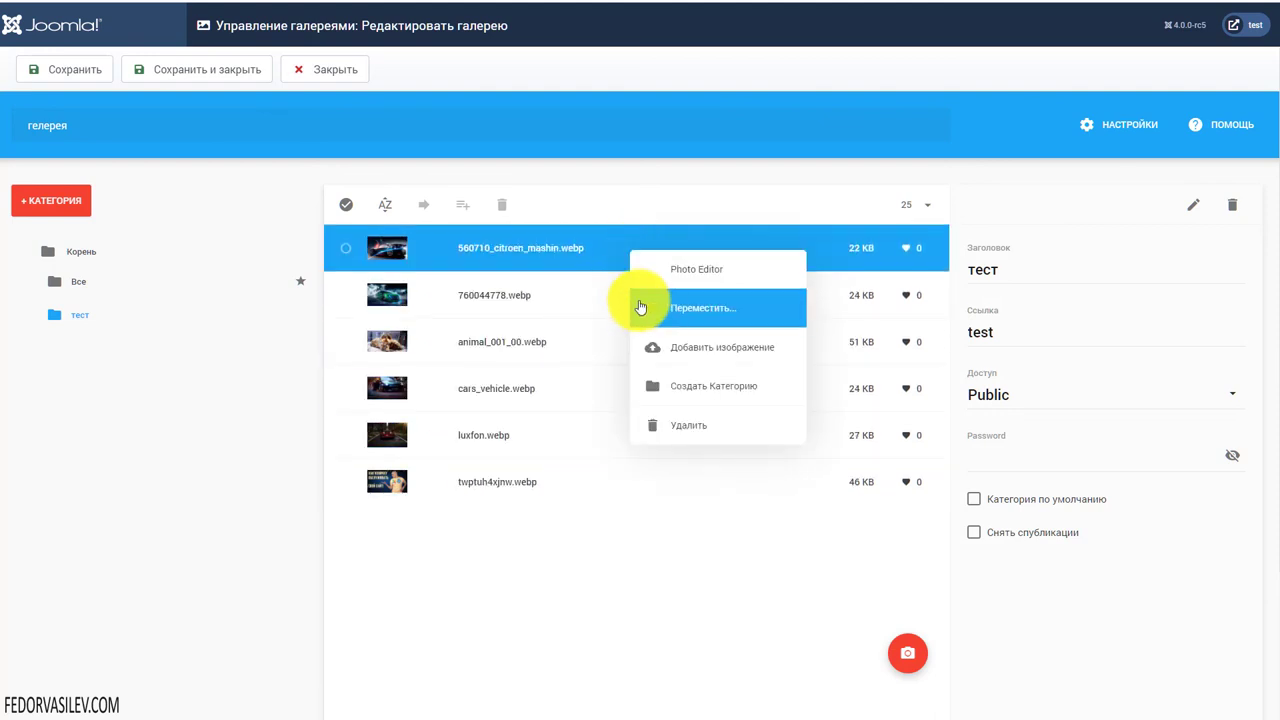
pyautogui.click(700, 272)
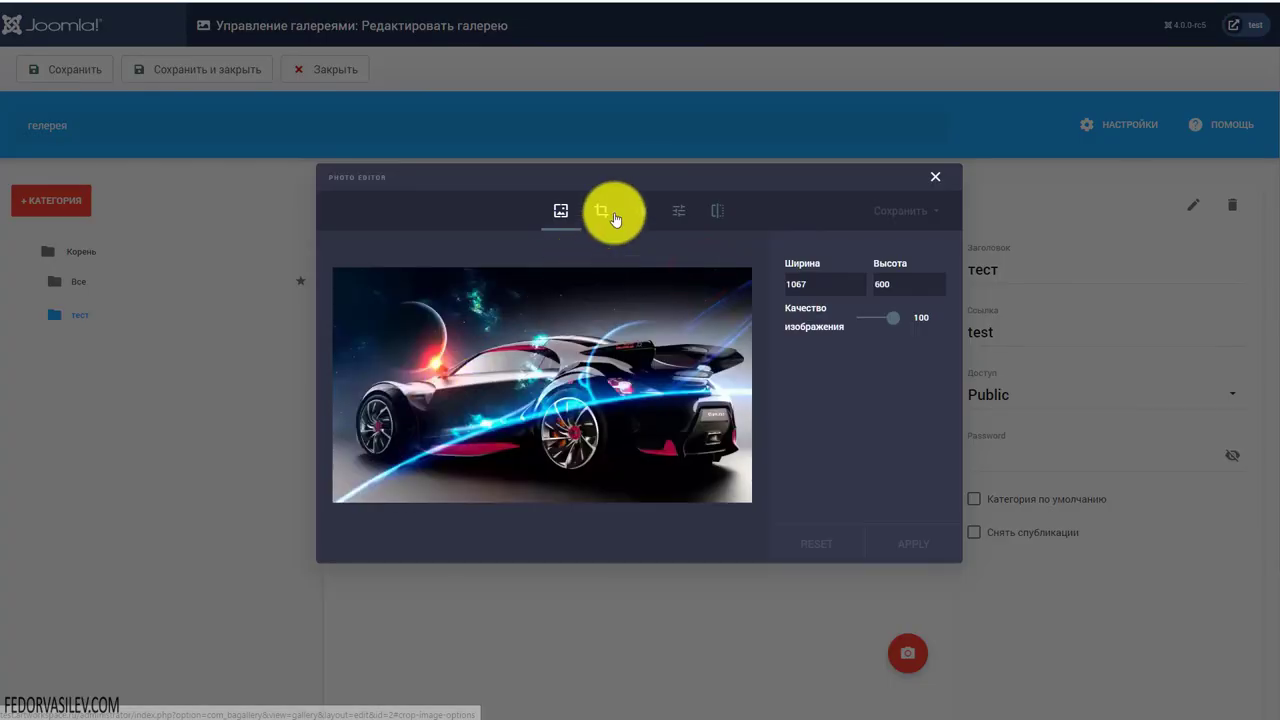
pyautogui.click(601, 211)
pyautogui.moveTo(752, 278); pyautogui.dragTo(800, 251)
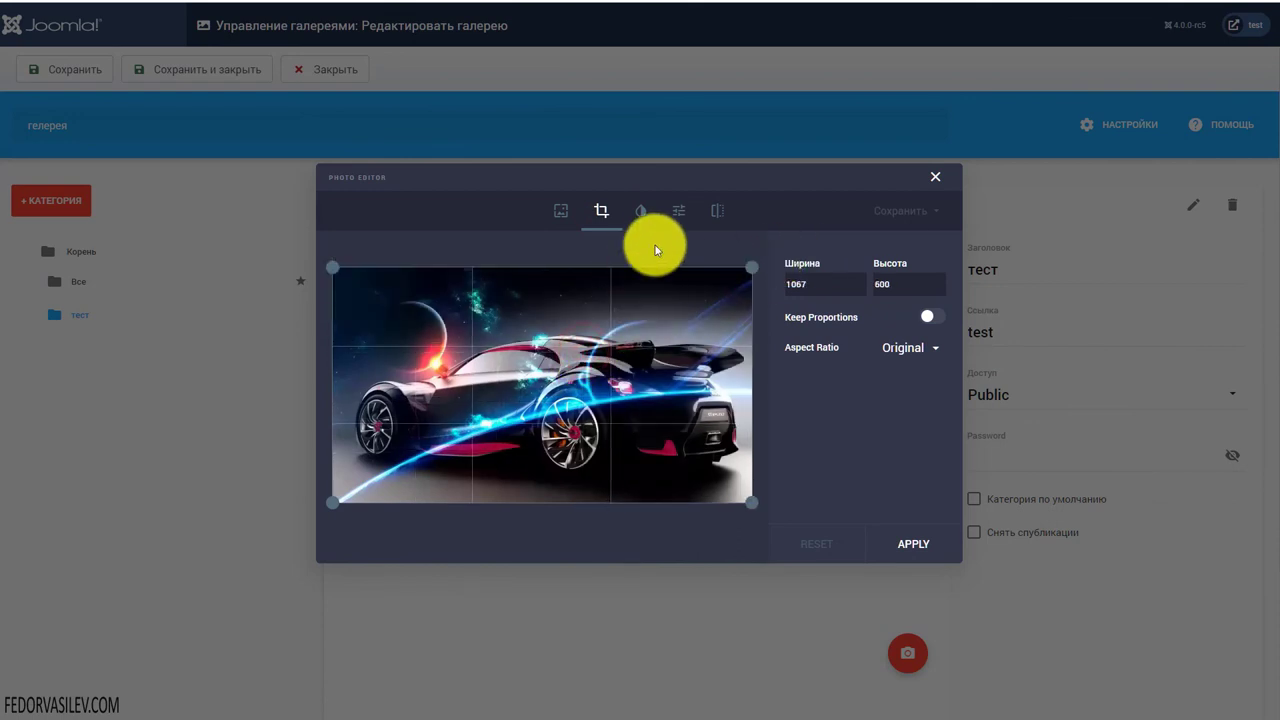
# Try the 1977, Brannan and another filter on the image, and close the Photo Editor without applying or saving.
pyautogui.click(641, 212)
pyautogui.click(895, 266)
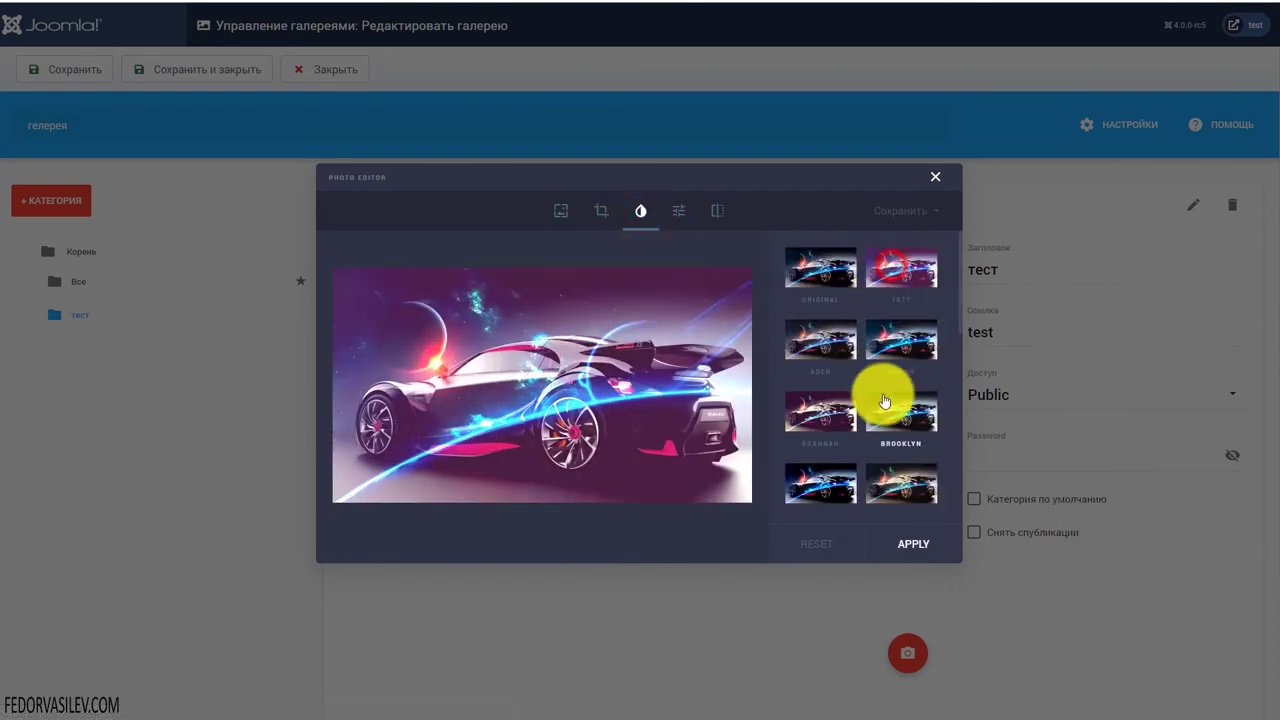
pyautogui.click(803, 403)
pyautogui.click(808, 490)
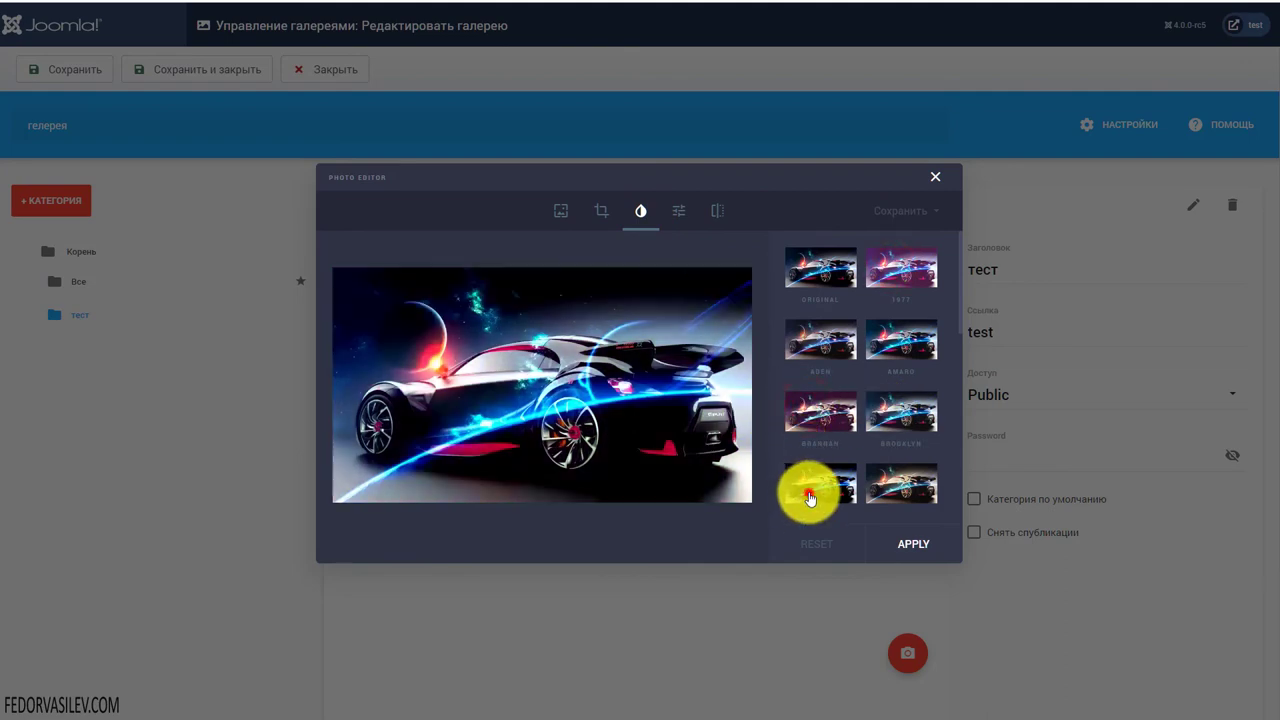
pyautogui.click(937, 176)
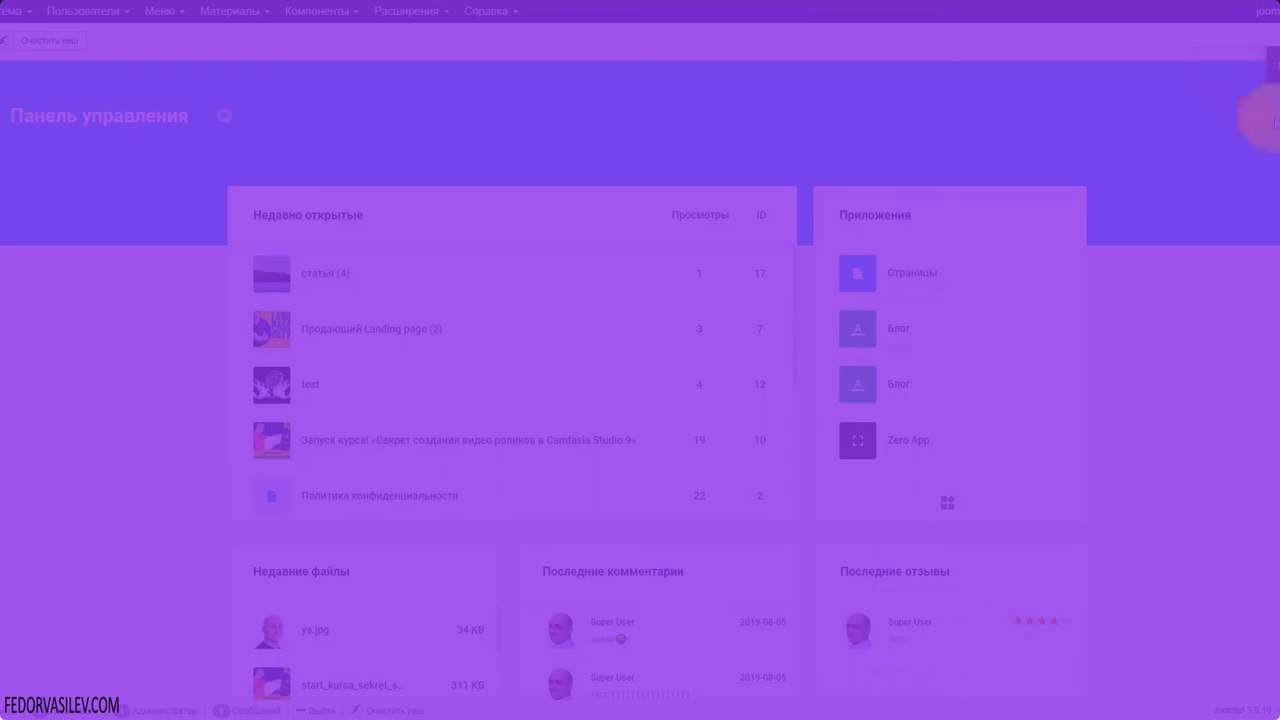
pyautogui.click(1254, 116)
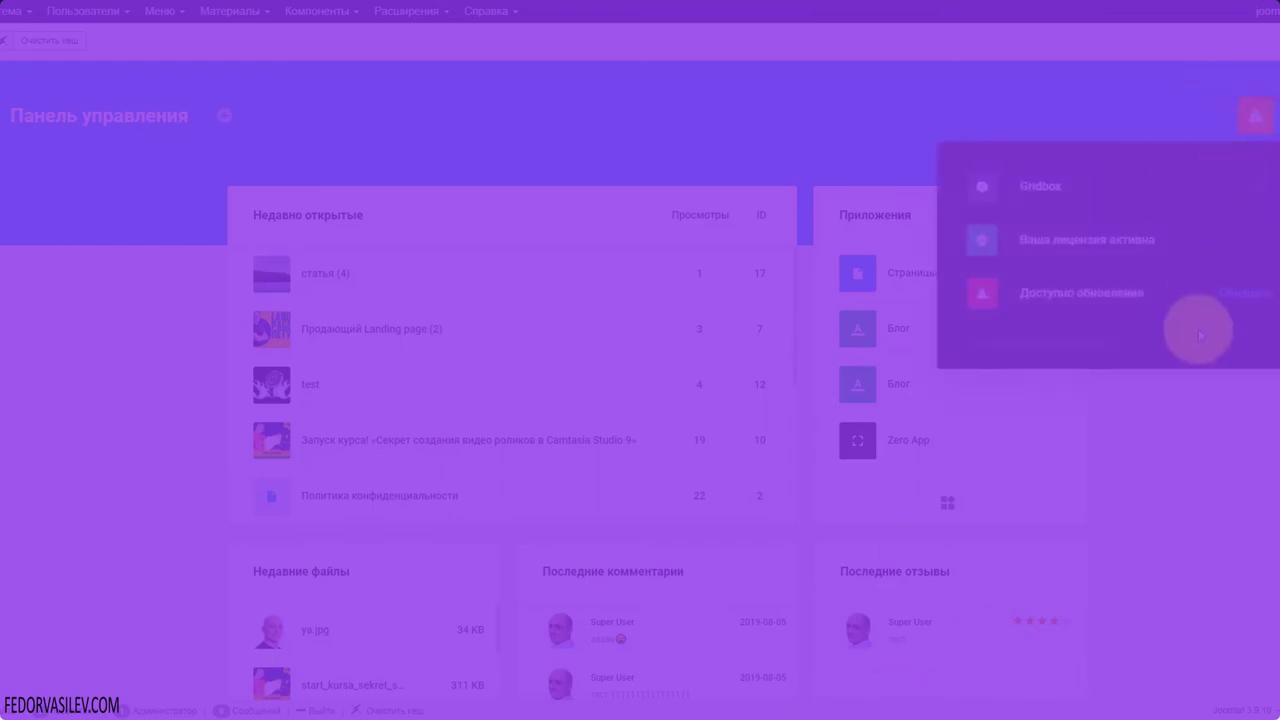
pyautogui.click(985, 195)
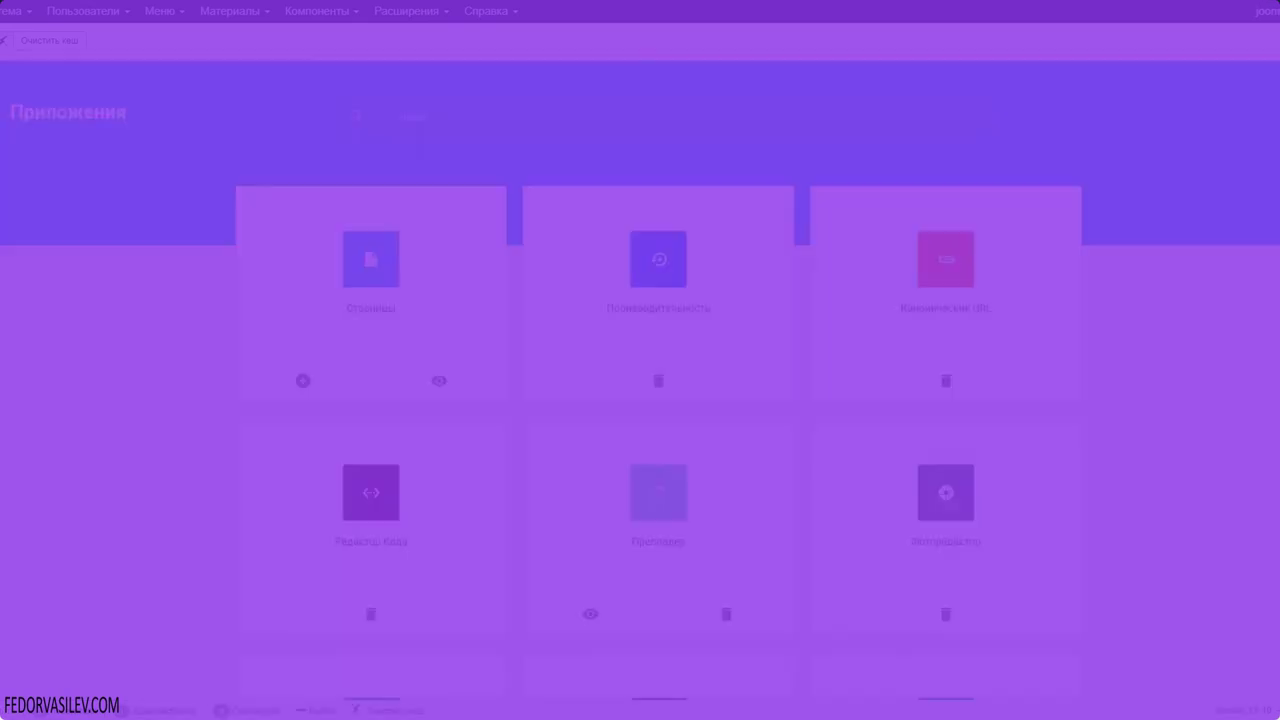
pyautogui.click(20, 243)
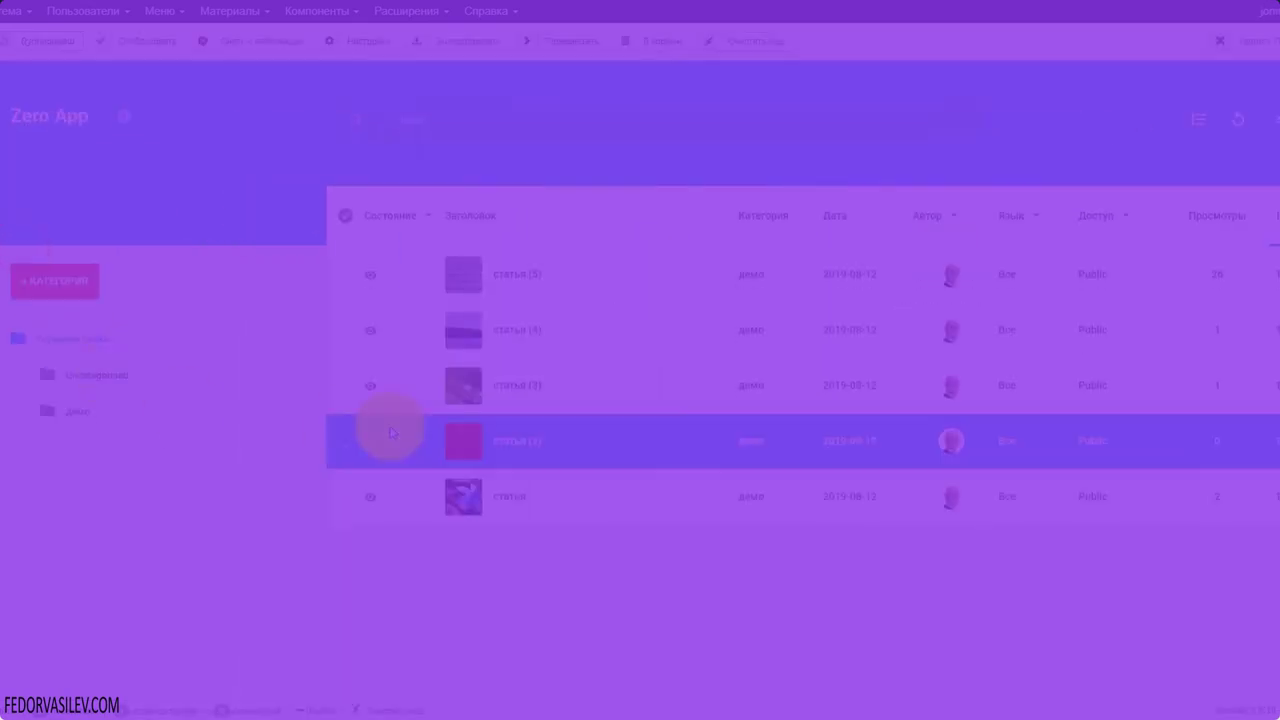
pyautogui.click(124, 116)
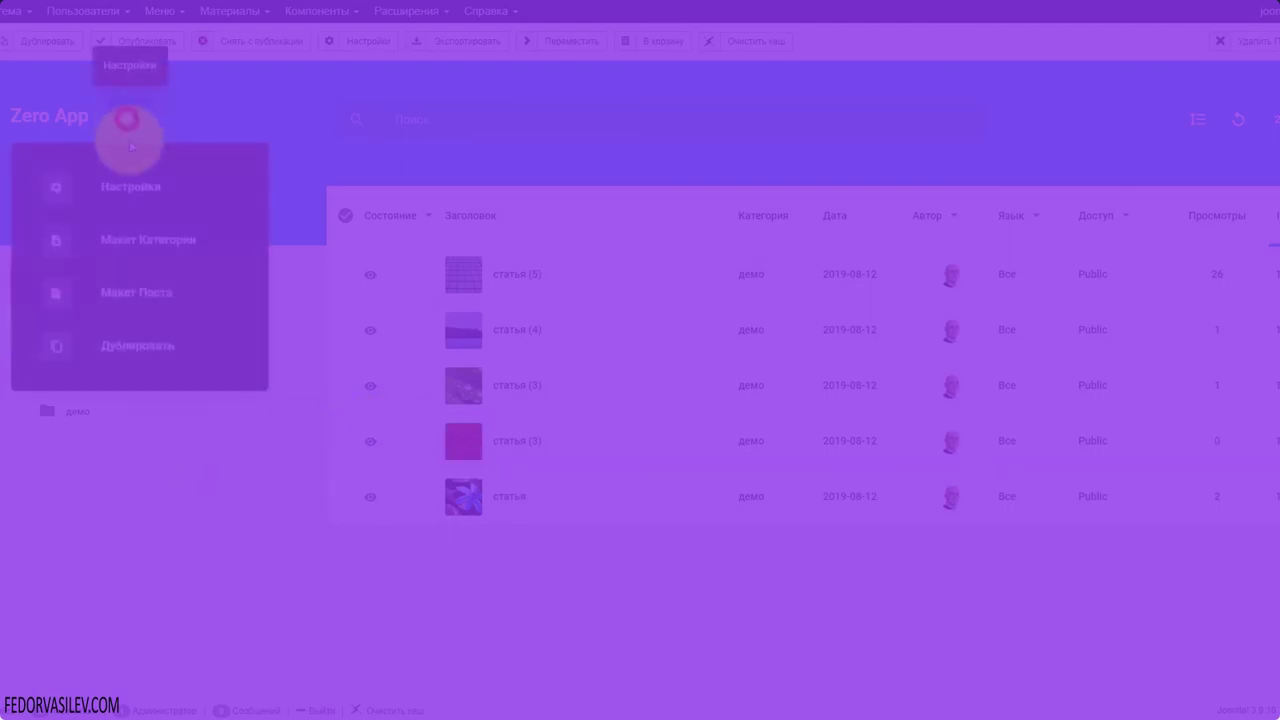